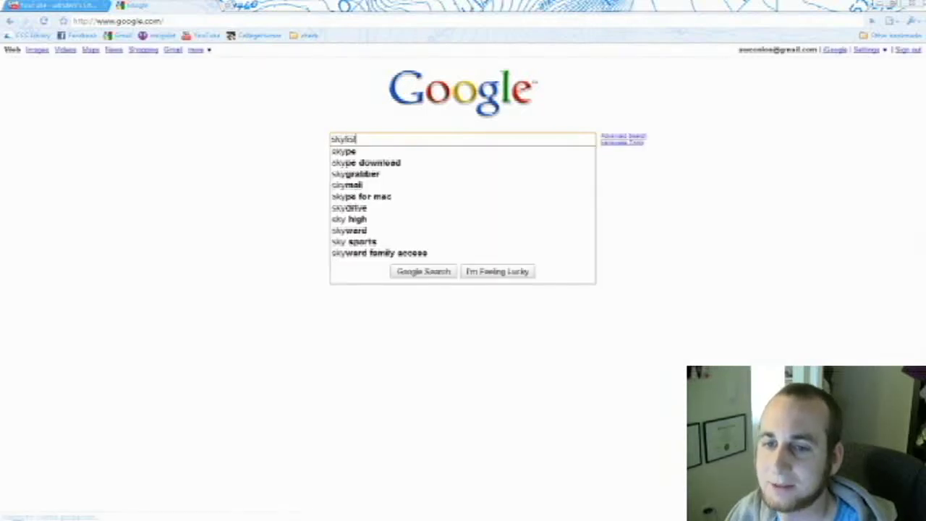
Search Google for skylist and open the Sky List page of the Valve Developer Community
{"action": "type", "text": "t"}
{"action": "key", "text": "Return"}
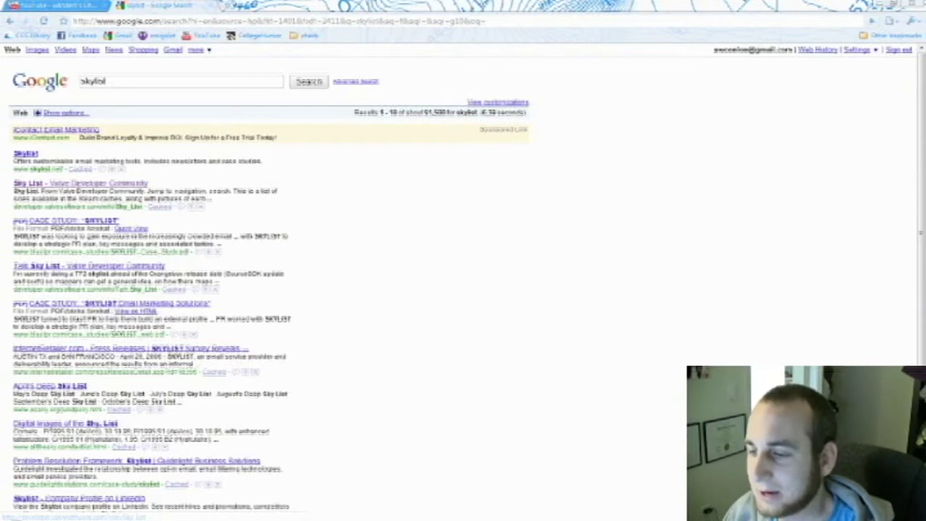
{"action": "left_click", "coordinate": [81, 184]}
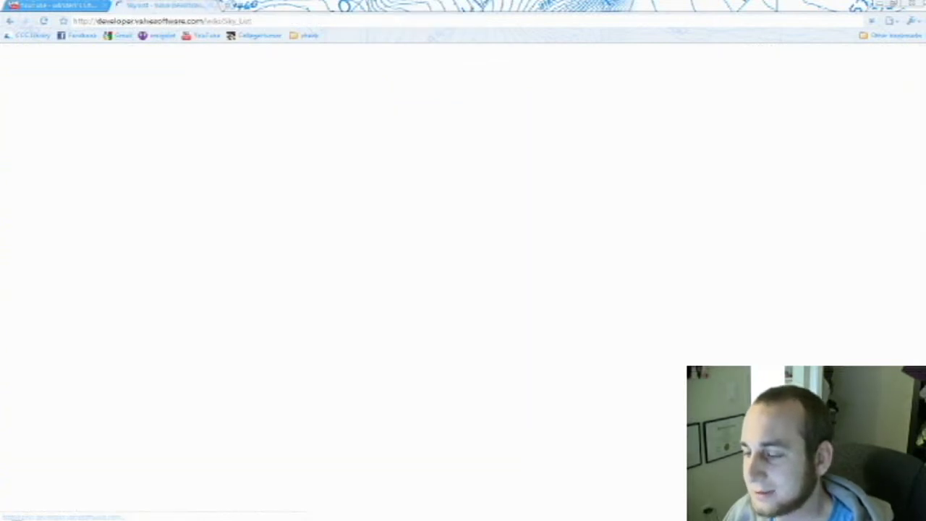
Find the sky_day02_02 sky in the list and copy its name
{"action": "scroll", "coordinate": [463, 290], "scroll_direction": "down", "scroll_amount": 15}
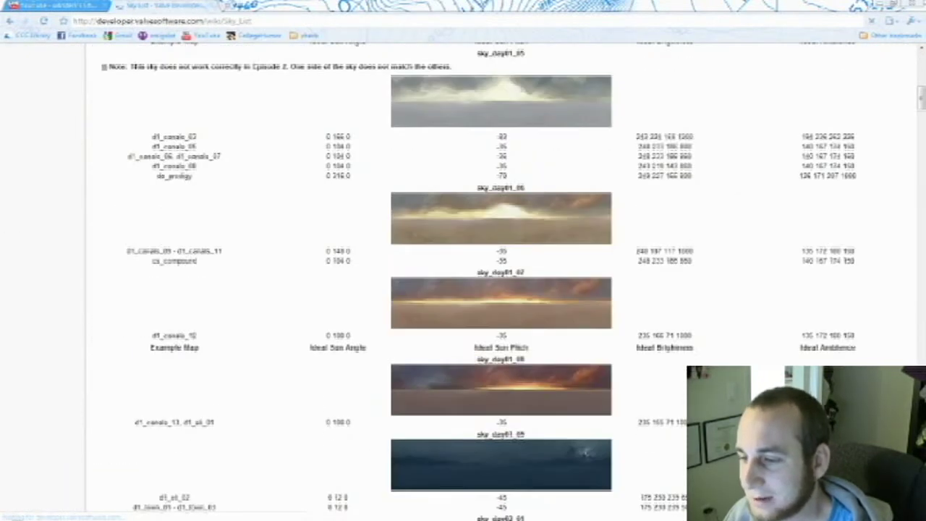
{"action": "scroll", "coordinate": [463, 290], "scroll_direction": "up", "scroll_amount": 1}
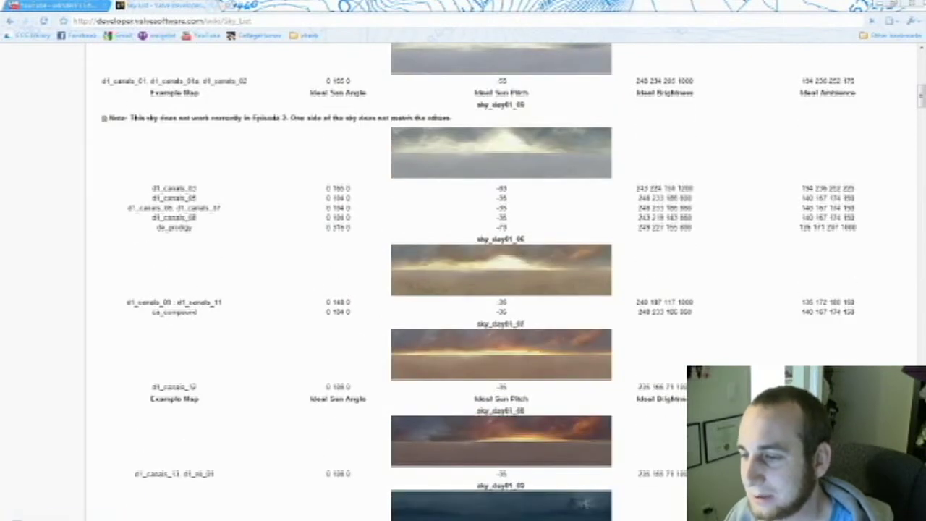
{"action": "scroll", "coordinate": [463, 290], "scroll_direction": "down", "scroll_amount": 8}
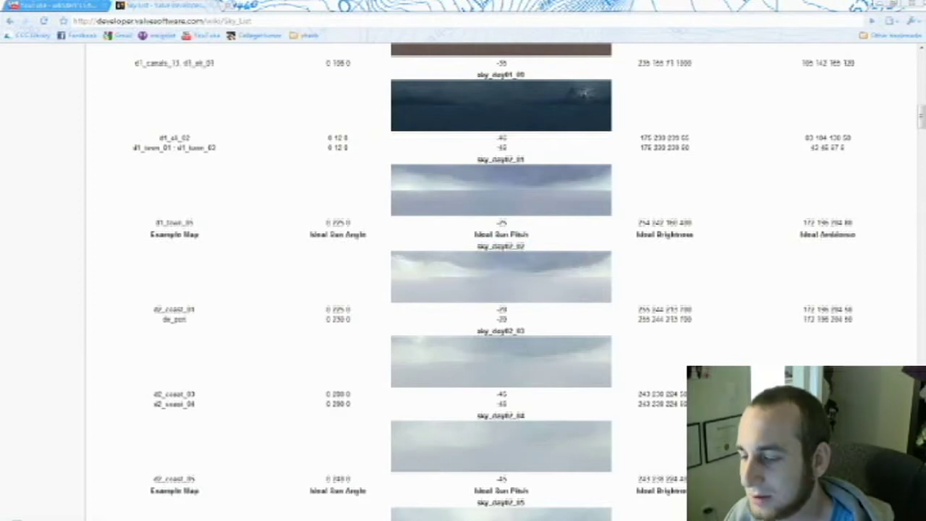
{"action": "left_click_drag", "start_coordinate": [478, 246], "coordinate": [525, 246]}
{"action": "key", "text": "ctrl+c"}
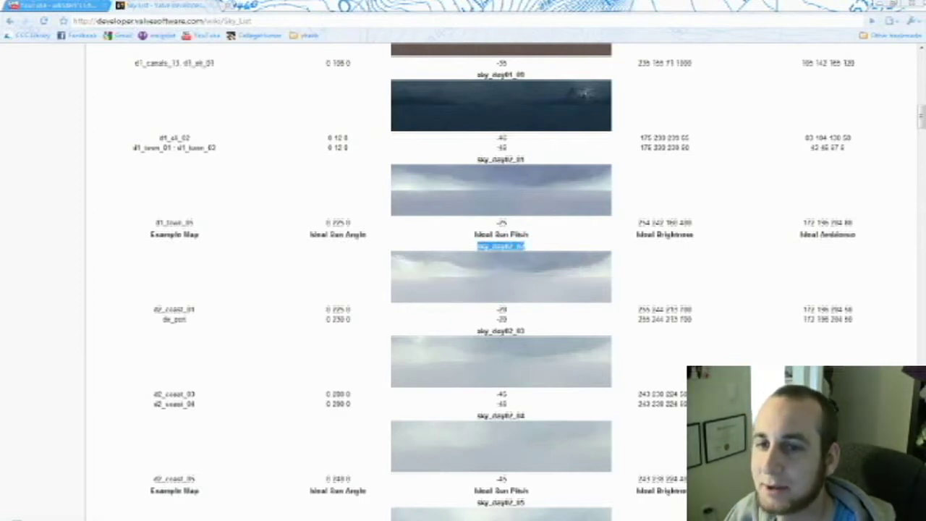
Switch to the Hammer editor and set the map's SkyBox Texture Name to the copied sky_day02_02
{"action": "key", "text": "alt+Tab"}
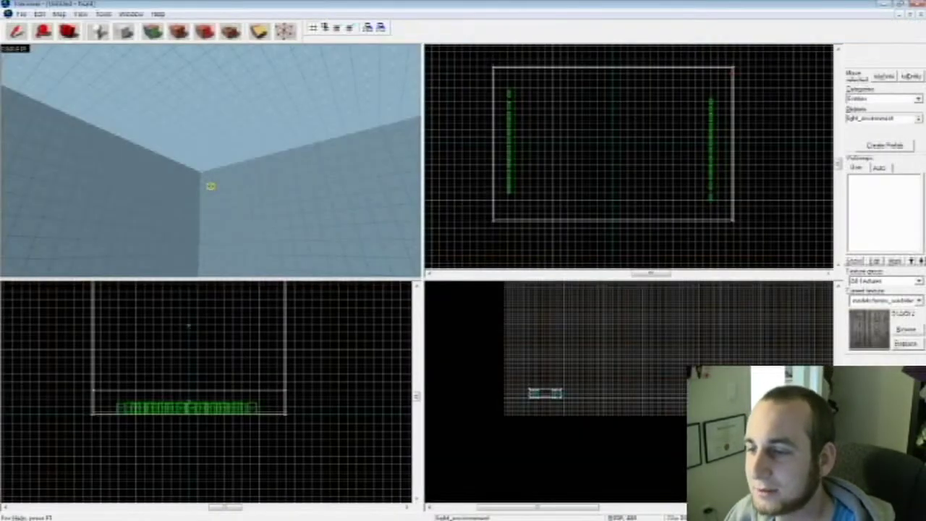
{"action": "left_click", "coordinate": [59, 14]}
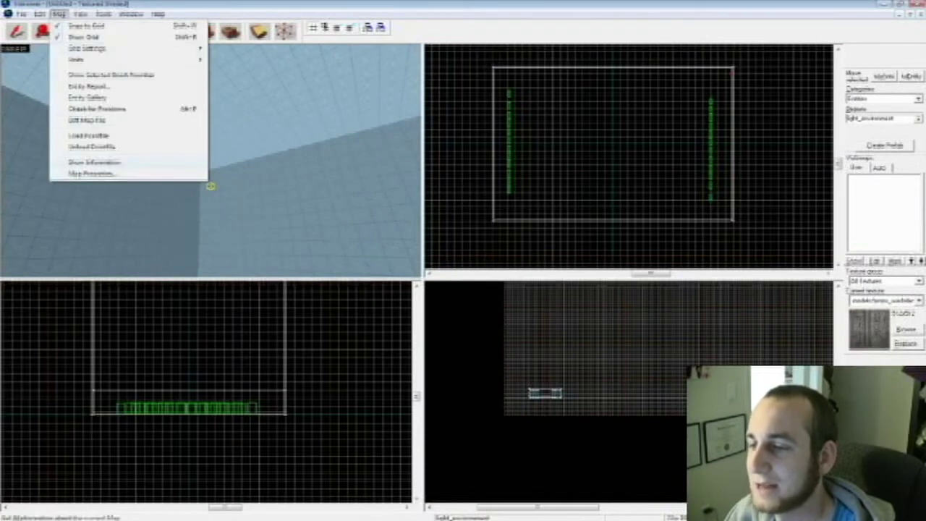
{"action": "left_click", "coordinate": [91, 174]}
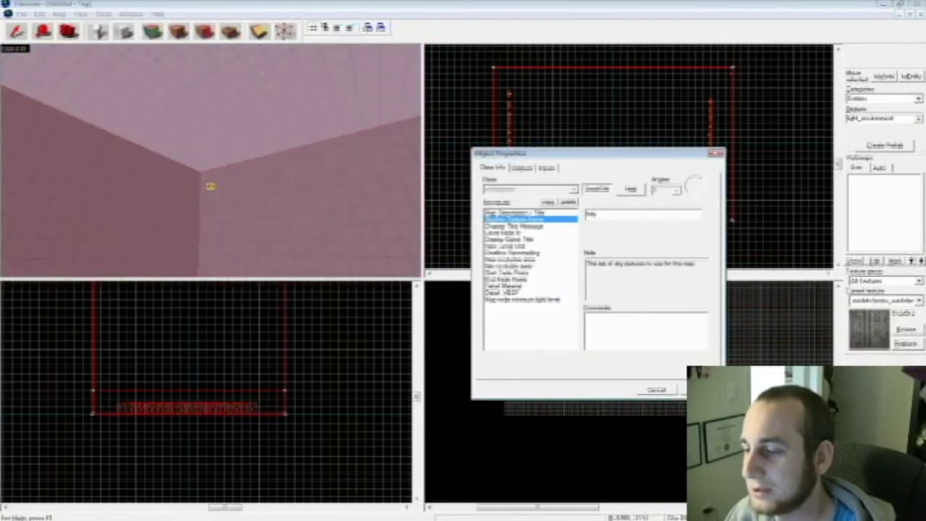
{"action": "double_click", "coordinate": [591, 214]}
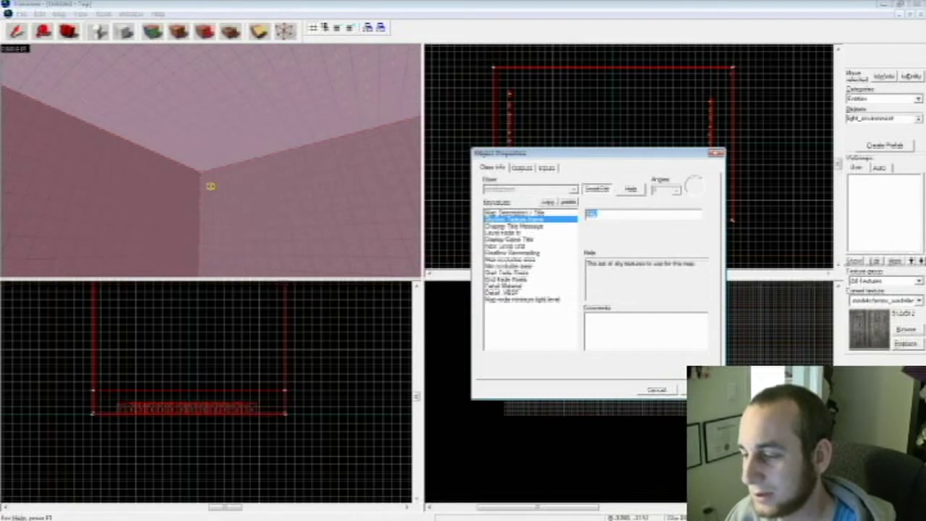
{"action": "key", "text": "ctrl+v"}
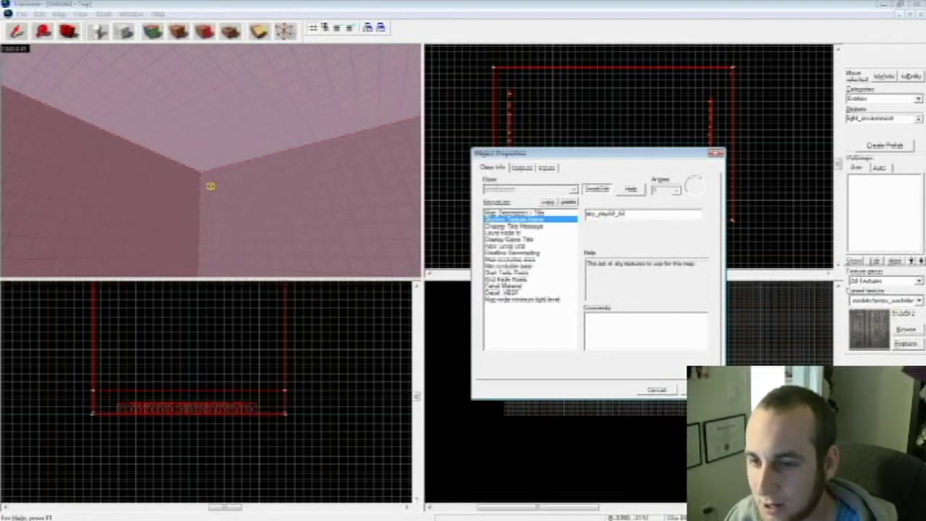
{"action": "left_click", "coordinate": [701, 389]}
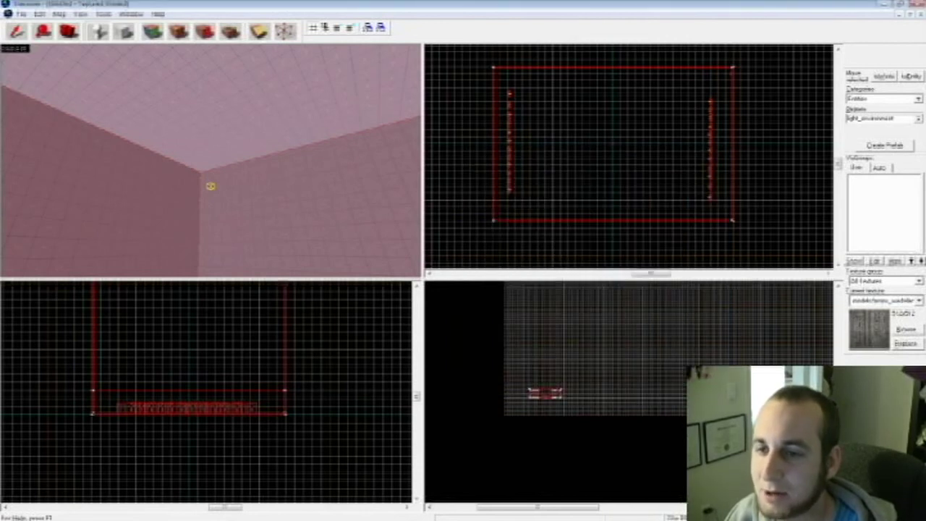
Open the object properties of the light_environment entity near the room's corner
{"action": "key", "text": "w"}
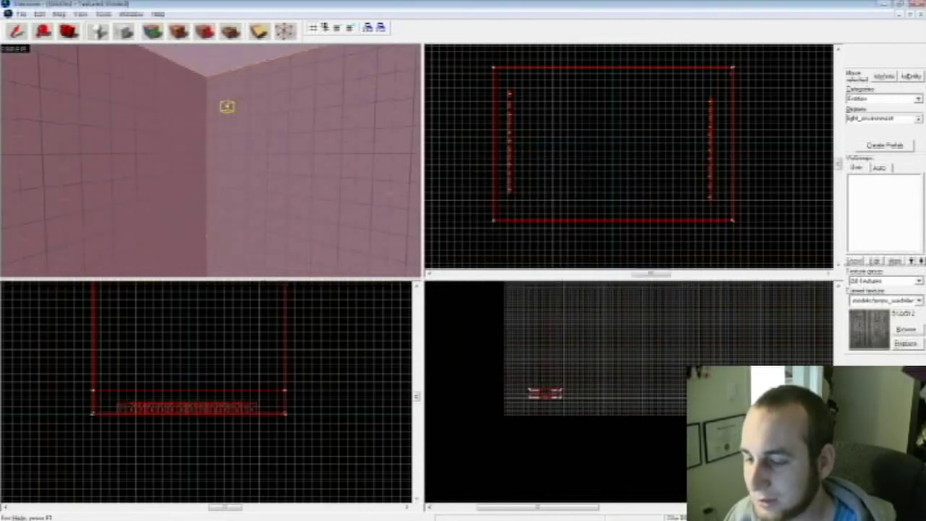
{"action": "key", "text": "w"}
{"action": "key", "text": "shift+s"}
{"action": "double_click", "coordinate": [215, 162]}
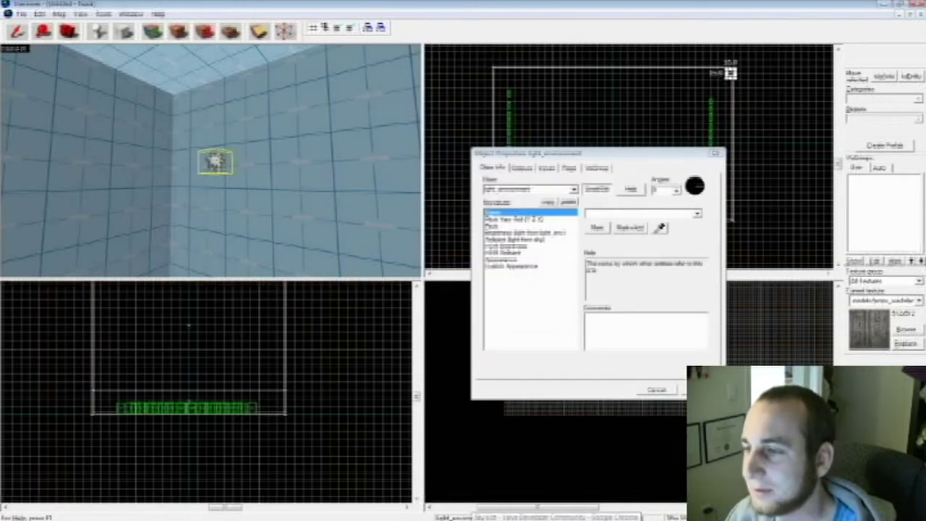
{"action": "left_click", "coordinate": [475, 519]}
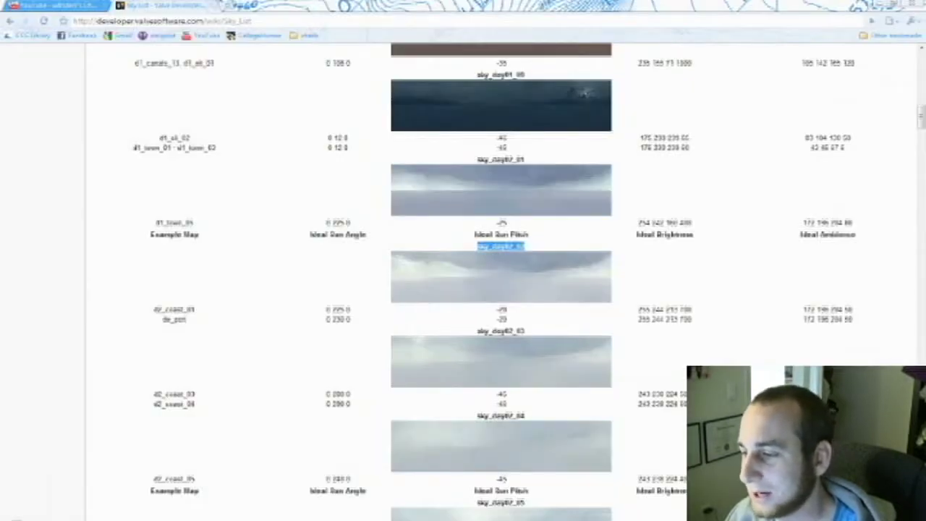
{"action": "scroll", "coordinate": [501, 282], "scroll_direction": "up", "scroll_amount": 3}
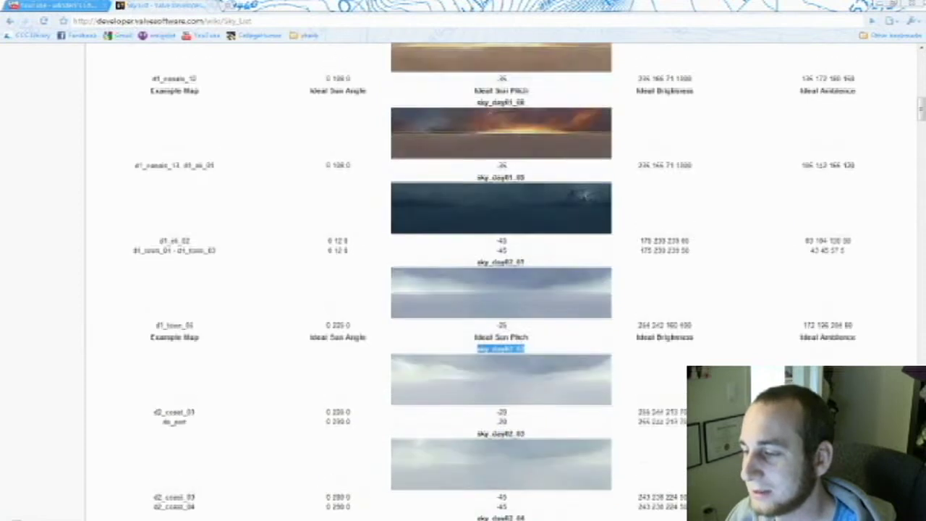
{"action": "scroll", "coordinate": [500, 282], "scroll_direction": "down", "scroll_amount": 3}
{"action": "mouse_move", "coordinate": [639, 309]}
{"action": "left_mouse_down"}
{"action": "mouse_move", "coordinate": [692, 309]}
{"action": "mouse_move", "coordinate": [638, 308]}
{"action": "left_mouse_up"}
{"action": "double_click", "coordinate": [713, 310]}
{"action": "left_click", "coordinate": [713, 310]}
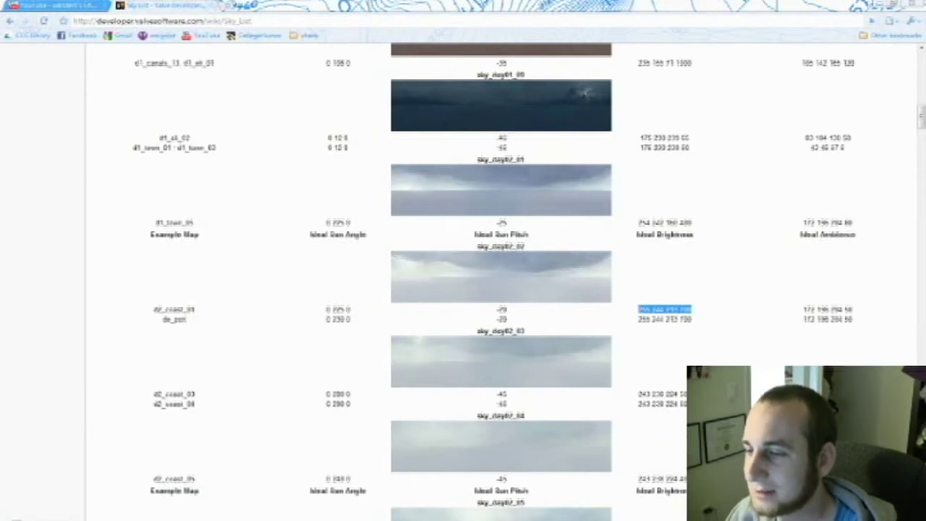
{"action": "key", "text": "alt+Tab"}
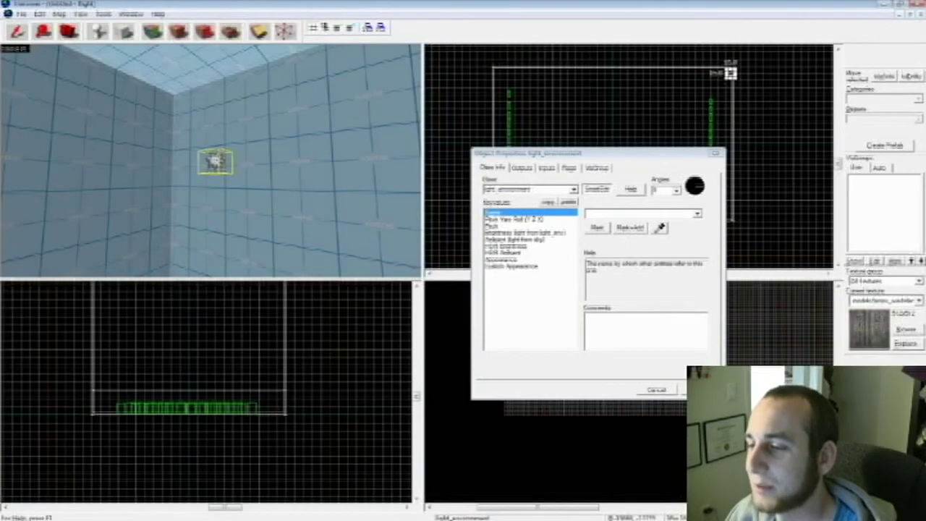
{"action": "left_click", "coordinate": [525, 232]}
{"action": "left_click_drag", "start_coordinate": [633, 214], "coordinate": [585, 214]}
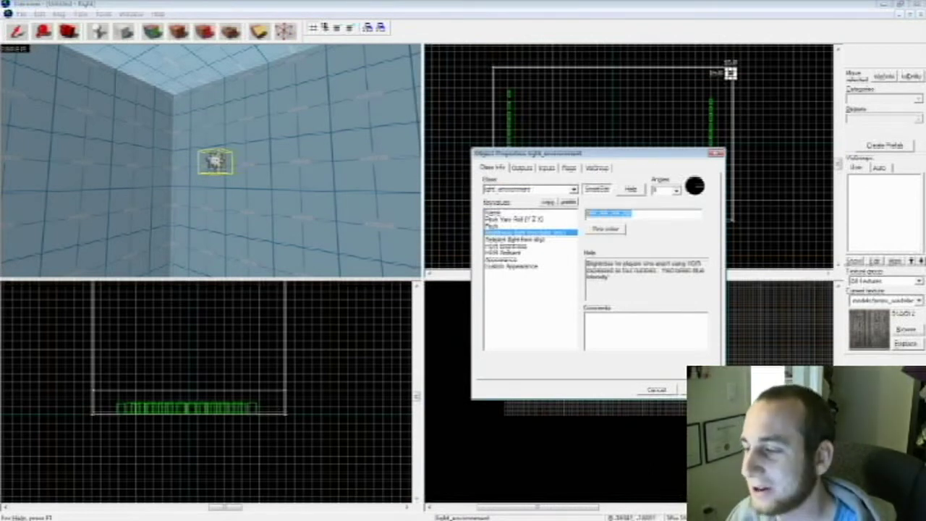
{"action": "key", "text": "ctrl+v"}
{"action": "left_click", "coordinate": [525, 239]}
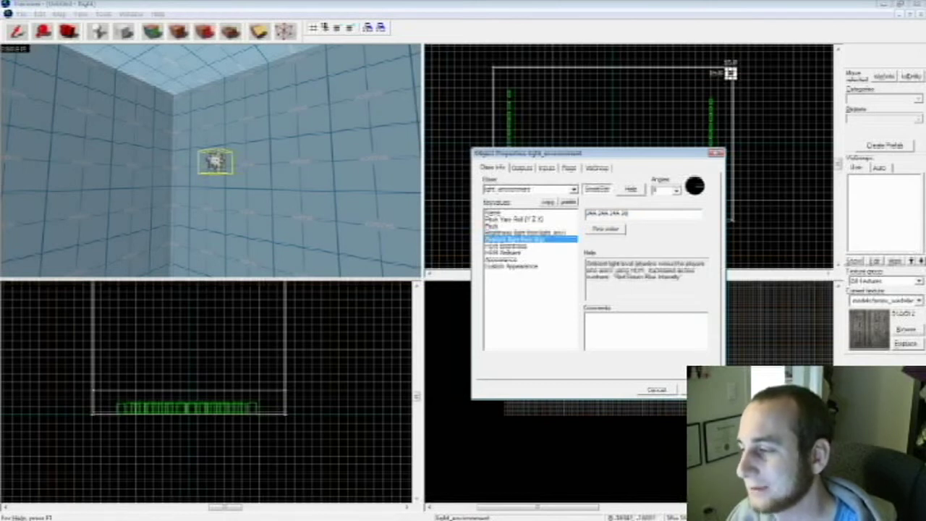
{"action": "key", "text": "alt+Tab"}
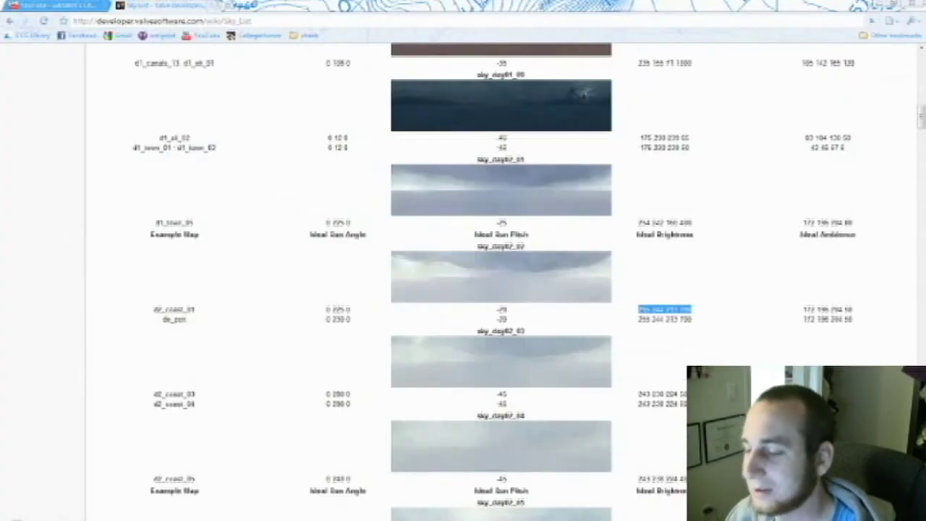
{"action": "left_click_drag", "start_coordinate": [803, 309], "coordinate": [852, 309]}
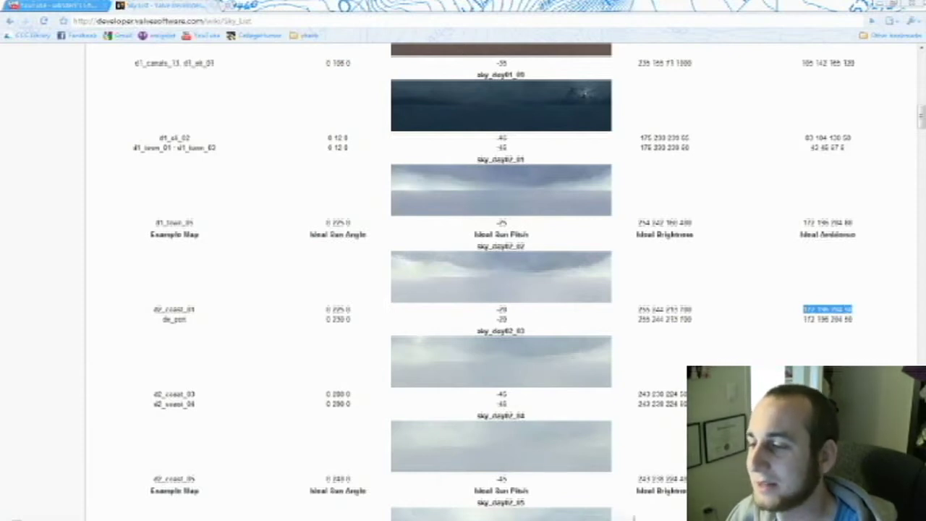
{"action": "left_click", "coordinate": [590, 519]}
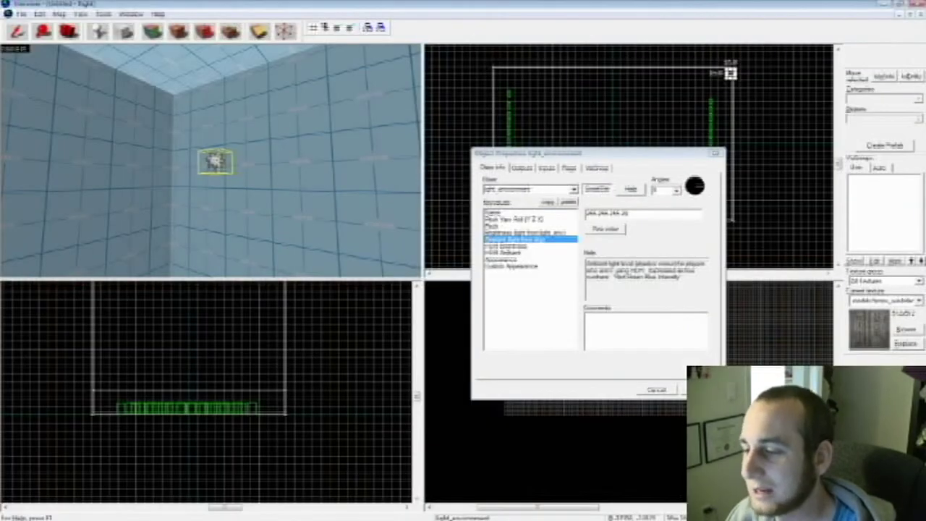
{"action": "left_click_drag", "start_coordinate": [630, 213], "coordinate": [585, 213]}
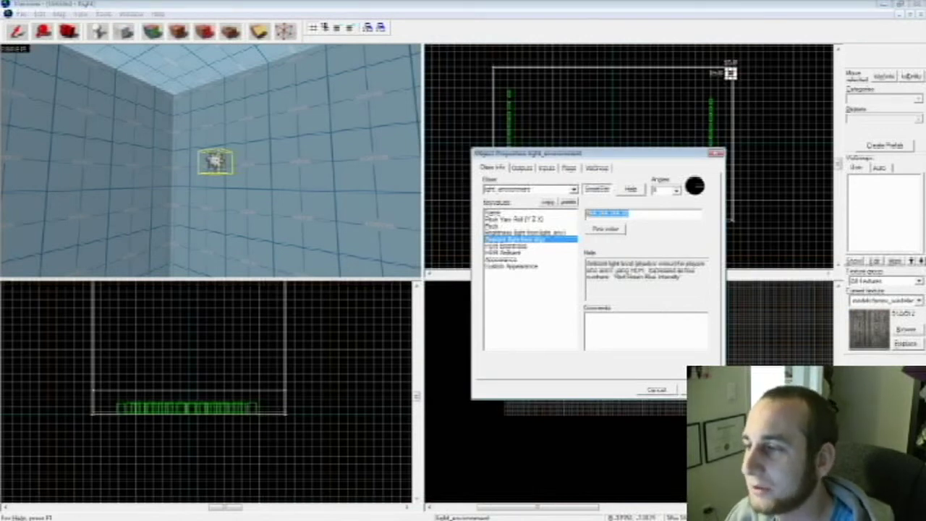
{"action": "key", "text": "ctrl+v"}
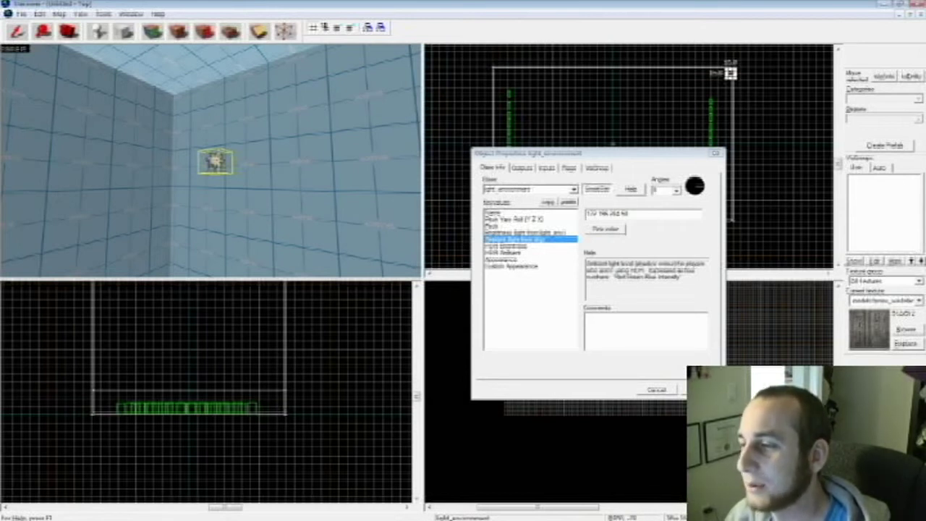
Set the light_environment's angle to about 225 degrees and its pitch to -45, and close its properties
{"action": "left_click", "coordinate": [694, 192]}
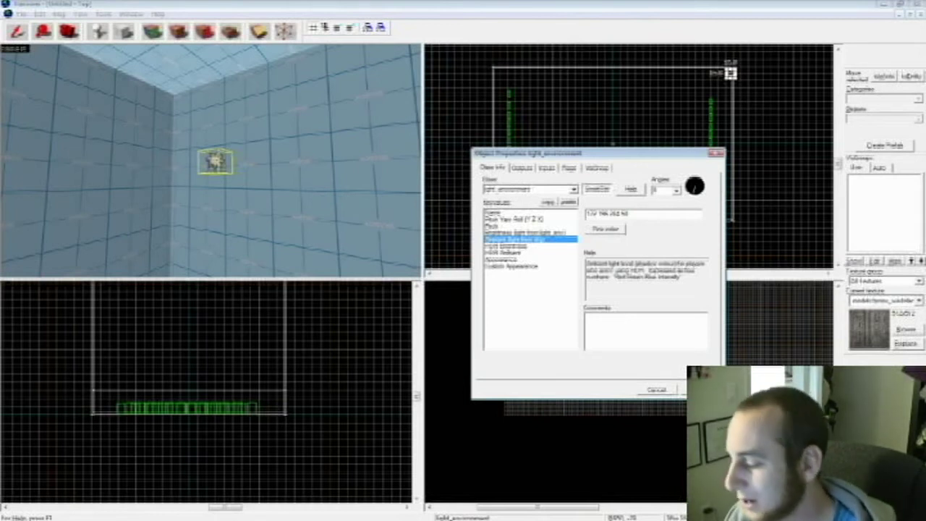
{"action": "left_click_drag", "start_coordinate": [693, 192], "coordinate": [690, 191]}
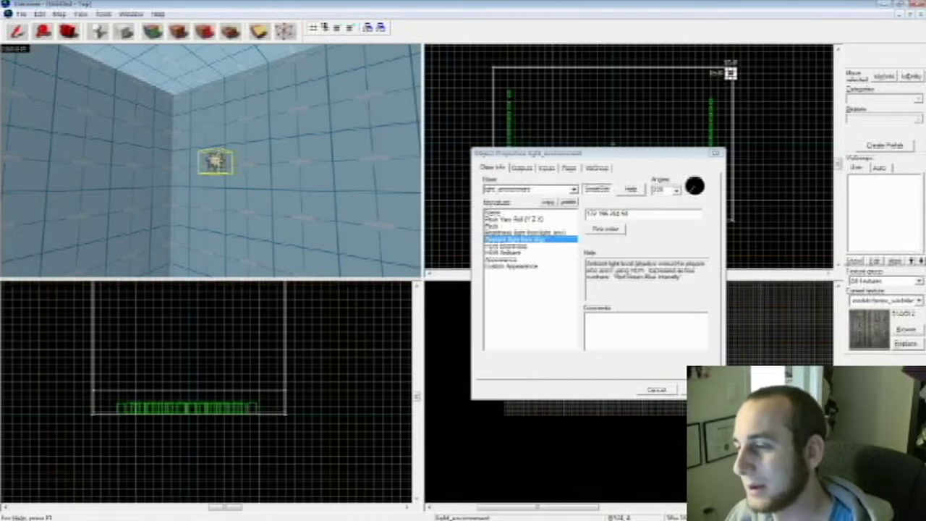
{"action": "left_click", "coordinate": [493, 226]}
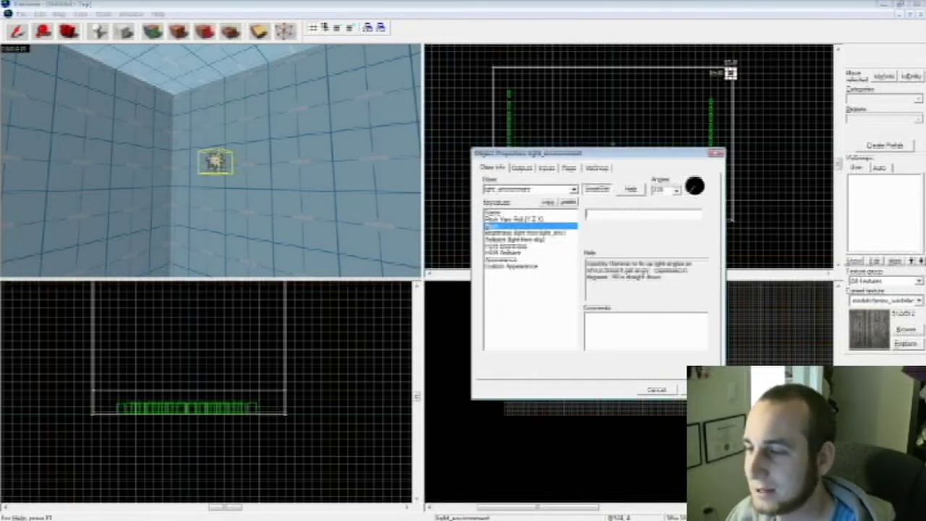
{"action": "type", "text": "-45"}
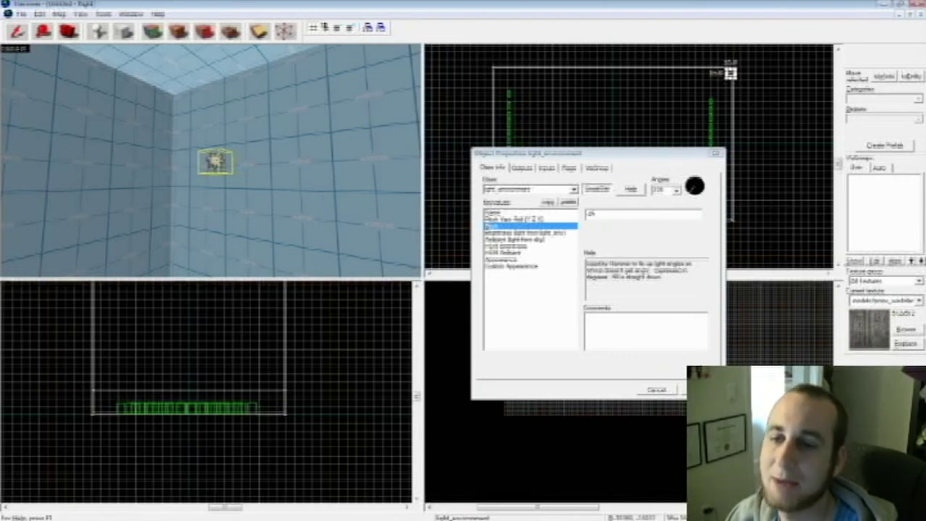
{"action": "left_click", "coordinate": [612, 153]}
{"action": "left_click", "coordinate": [715, 154]}
Select the grouped room around the green player spawns and ungroup it into separate brushes
{"action": "key", "text": "z"}
{"action": "key", "text": "s"}
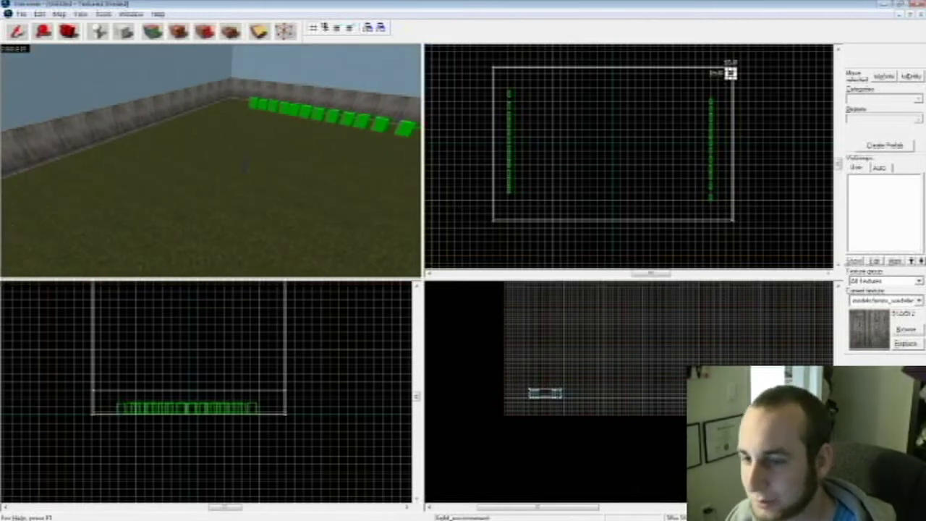
{"action": "left_click", "coordinate": [329, 174]}
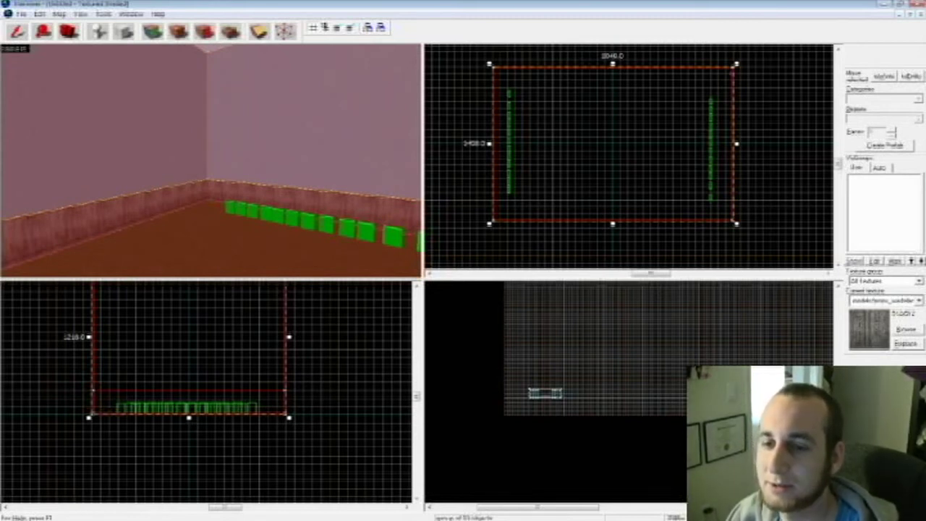
{"action": "key", "text": "ctrl+u"}
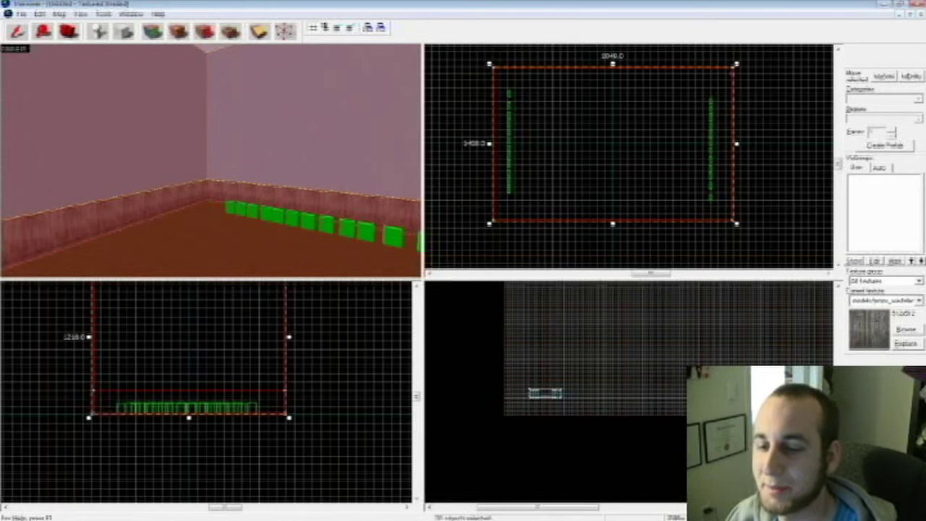
{"action": "left_click", "coordinate": [104, 13]}
{"action": "left_click", "coordinate": [158, 14]}
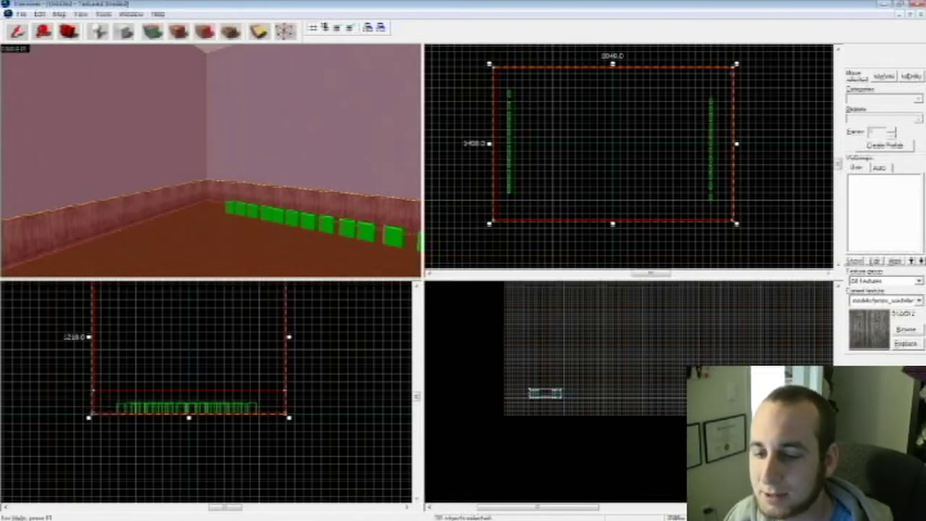
Select only the room's floor brush
{"action": "left_click", "coordinate": [229, 208]}
{"action": "left_click", "coordinate": [210, 235]}
{"action": "key", "text": "z"}
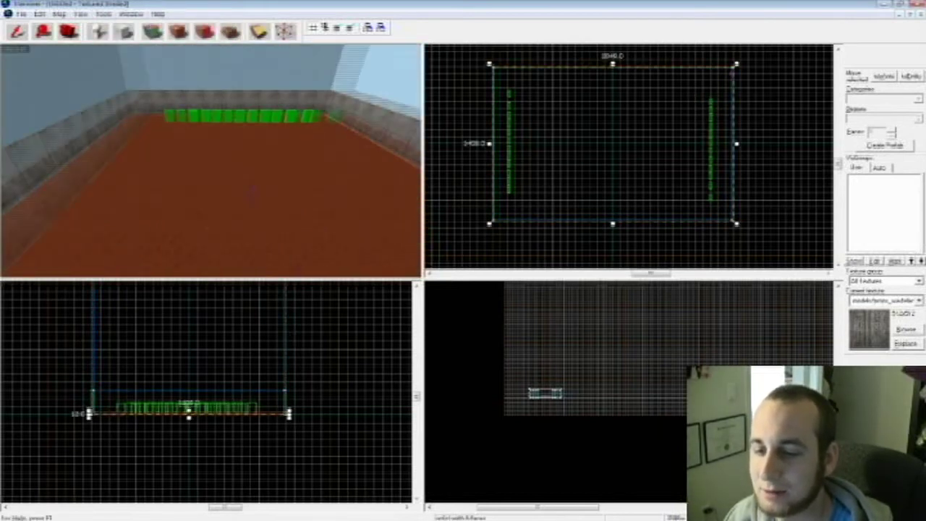
{"action": "key", "text": "z"}
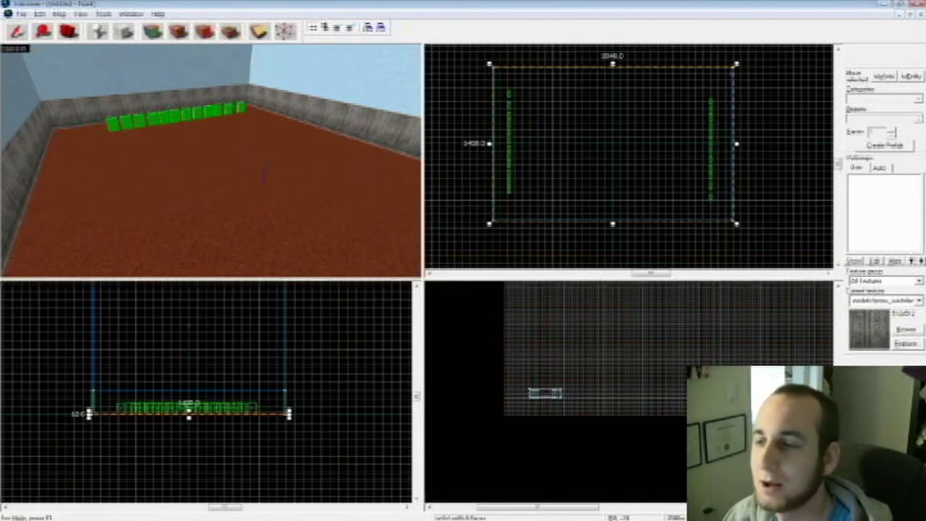
Extend the underside of the floor brush downward so the brush becomes about 400 units deep
{"action": "left_click_drag", "start_coordinate": [189, 417], "coordinate": [189, 476]}
{"action": "key", "text": "z"}
{"action": "key", "text": "a"}
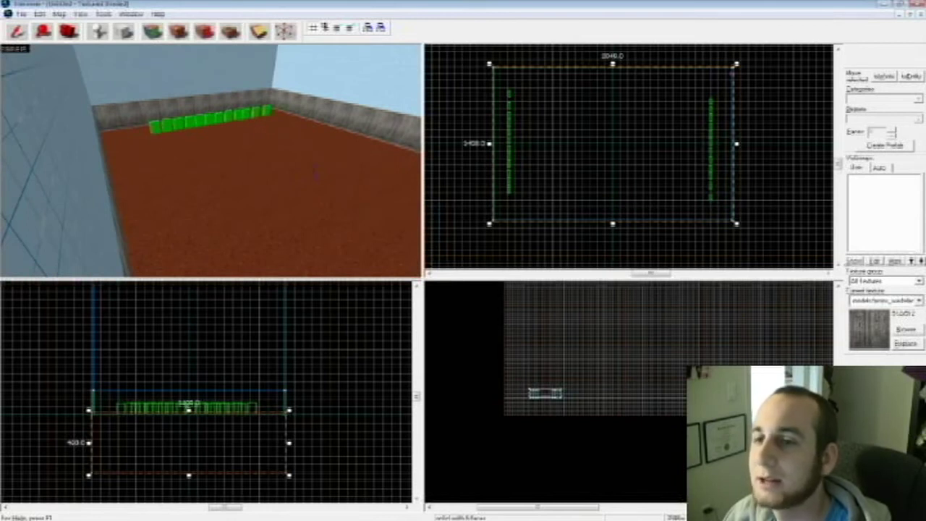
{"action": "key", "text": "s"}
{"action": "key", "text": "z"}
Clip the thickened floor brush into three pieces, keeping both sides of each cut and leaving a middle strip 320 units wide
{"action": "left_click", "coordinate": [260, 32]}
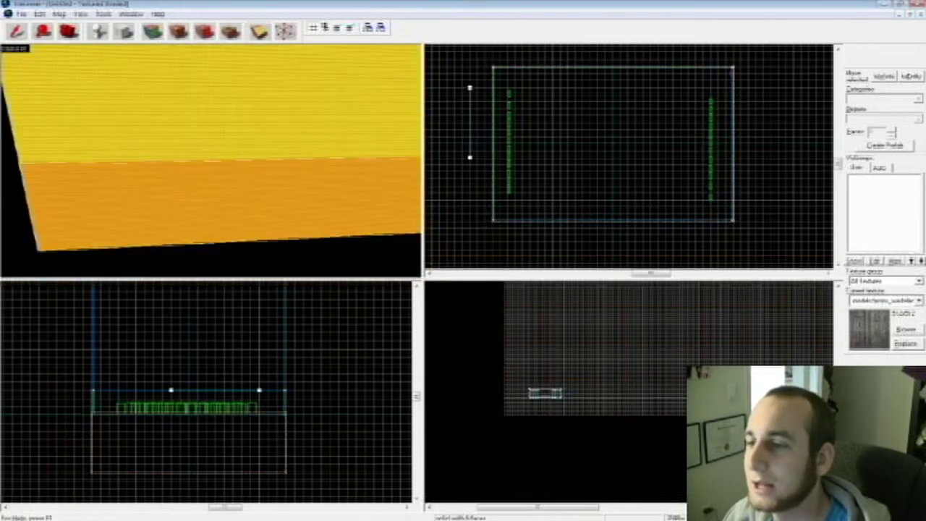
{"action": "left_click", "coordinate": [16, 32]}
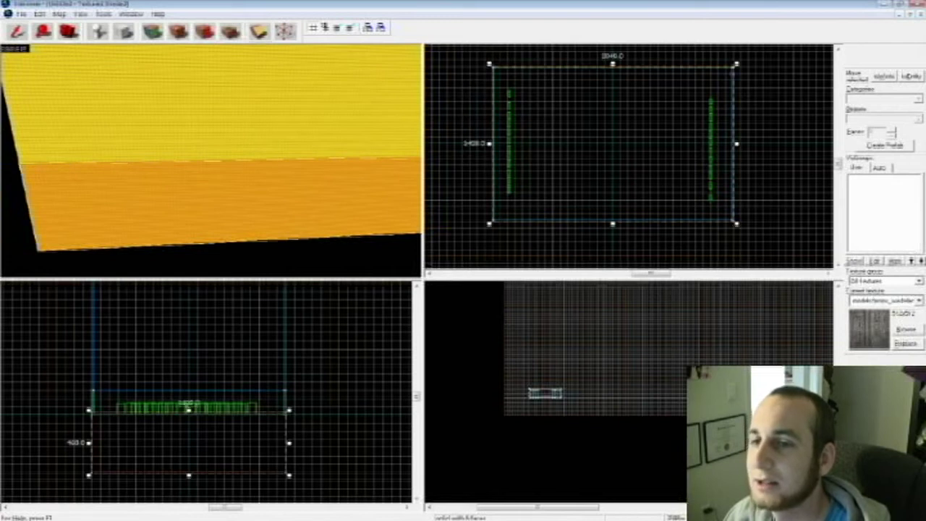
{"action": "left_click", "coordinate": [260, 32]}
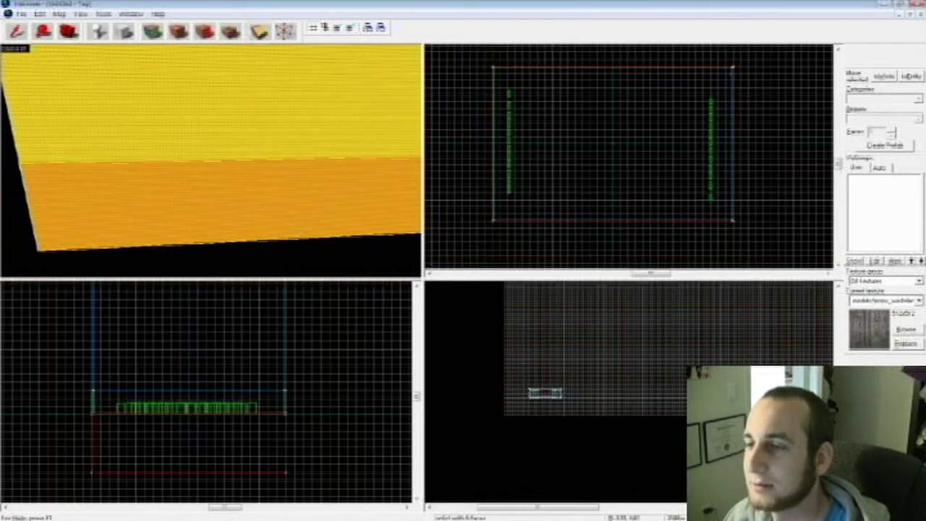
{"action": "left_click", "coordinate": [598, 73]}
{"action": "left_click_drag", "start_coordinate": [597, 73], "coordinate": [598, 123]}
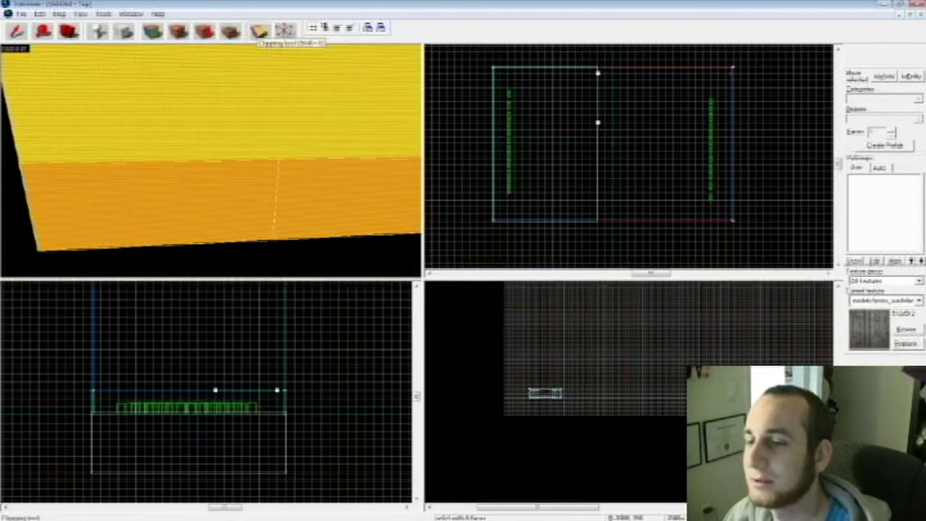
{"action": "left_click", "coordinate": [284, 29]}
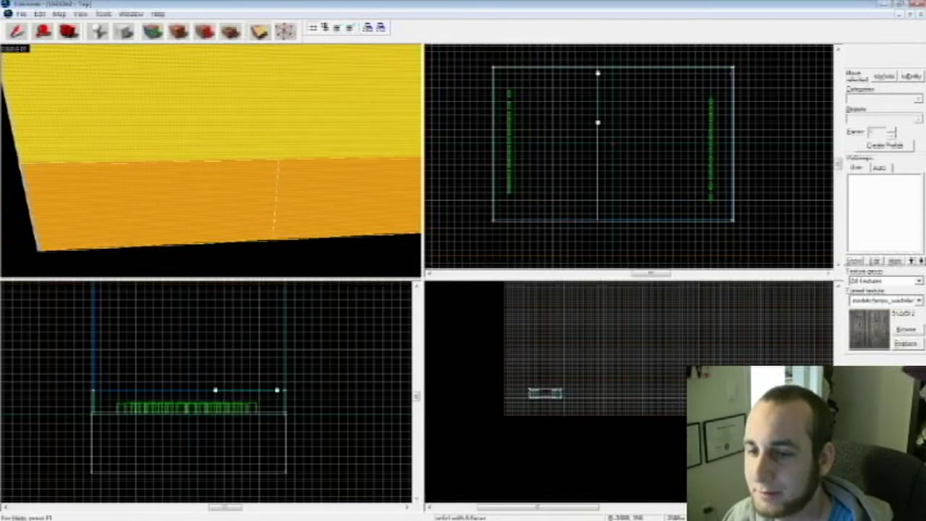
{"action": "key", "text": "shift+x"}
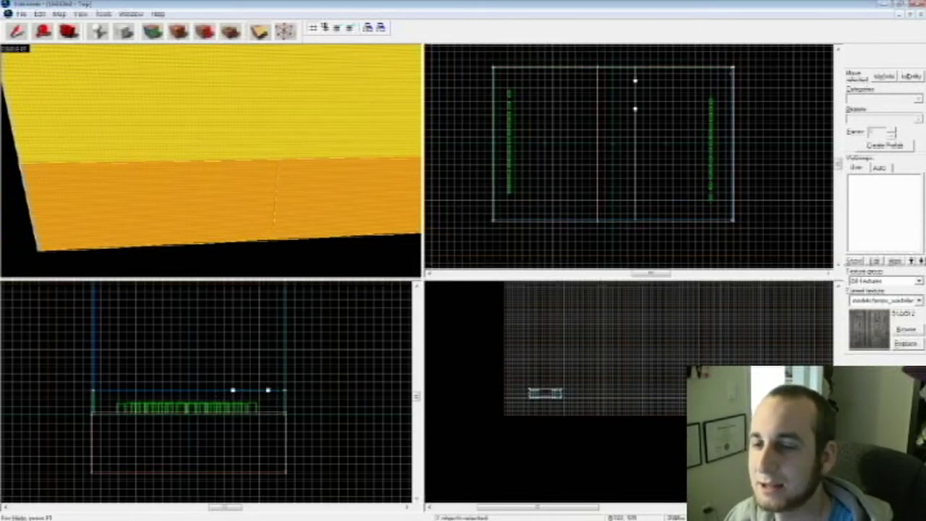
{"action": "key", "text": "Return"}
Select the two outer floor pieces together and raise their underside to make them thin slabs
{"action": "key", "text": "w"}
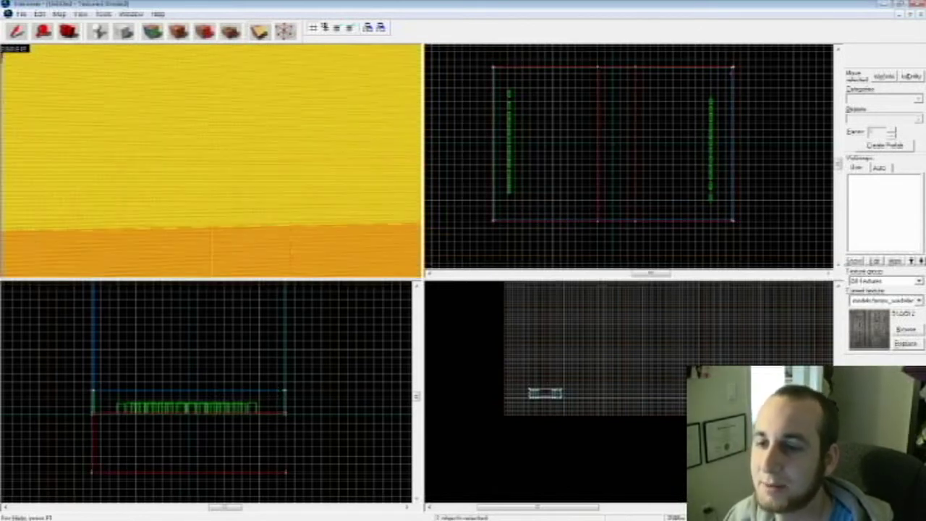
{"action": "key", "text": "shift+s"}
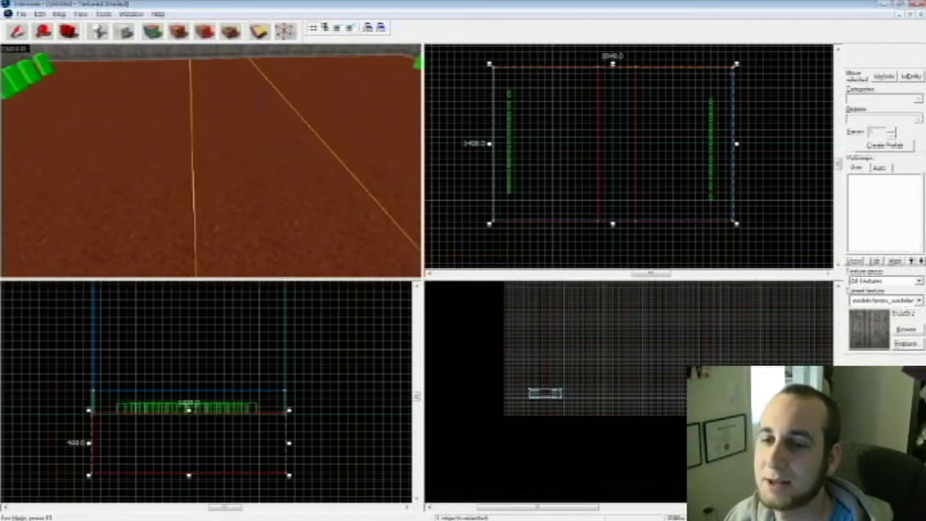
{"action": "left_click", "coordinate": [211, 160]}
{"action": "key", "text": "s"}
{"action": "key", "text": "s"}
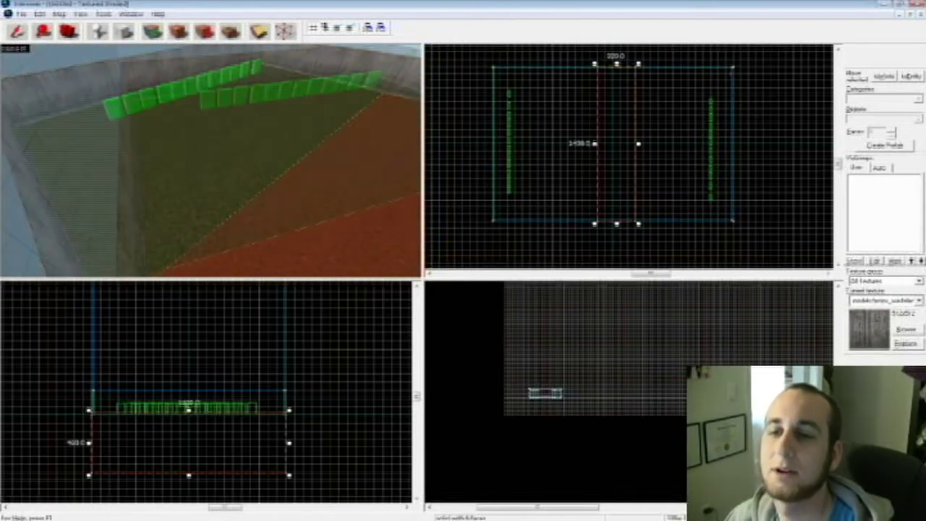
{"action": "key", "text": "w"}
{"action": "key", "text": "d"}
{"action": "left_click", "coordinate": [79, 167]}
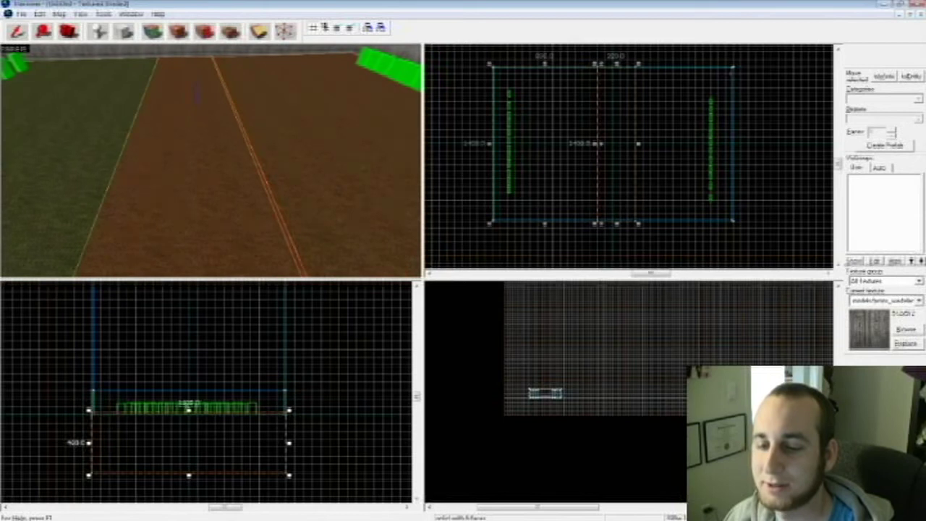
{"action": "left_click", "coordinate": [319, 166], "text": "ctrl"}
{"action": "key", "text": "s"}
{"action": "key", "text": "Up"}
{"action": "key", "text": "Up"}
{"action": "key", "text": "Up"}
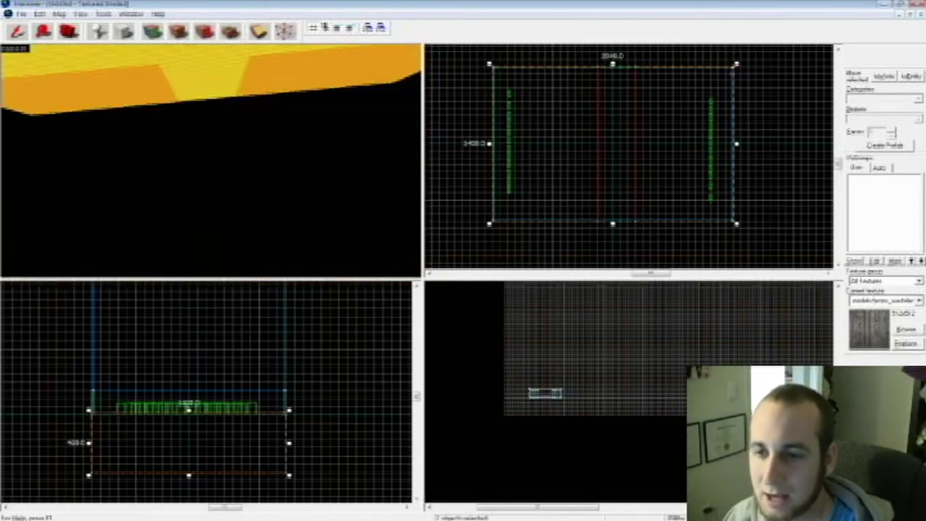
{"action": "left_click_drag", "start_coordinate": [189, 475], "coordinate": [189, 424]}
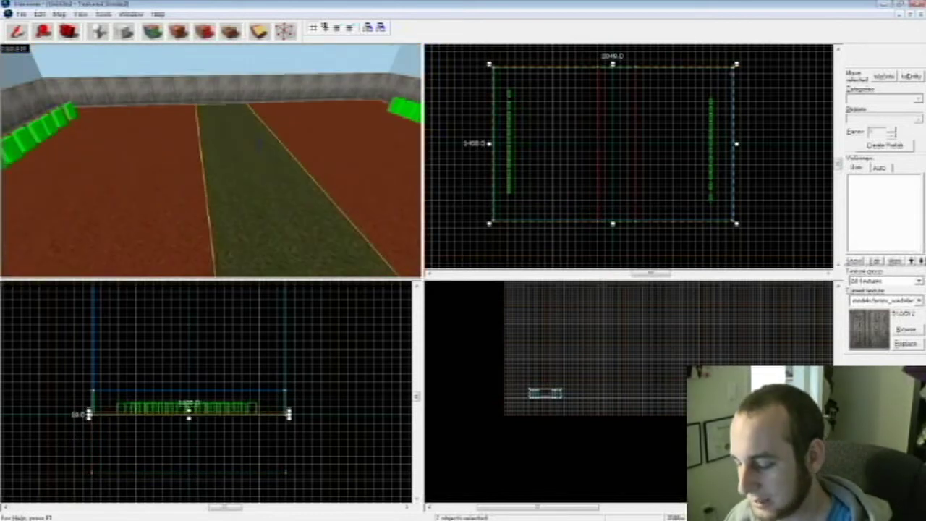
Select the deep middle strip of the floor and hollow it with the default wall thickness
{"action": "key", "text": "Down"}
{"action": "left_click", "coordinate": [248, 146]}
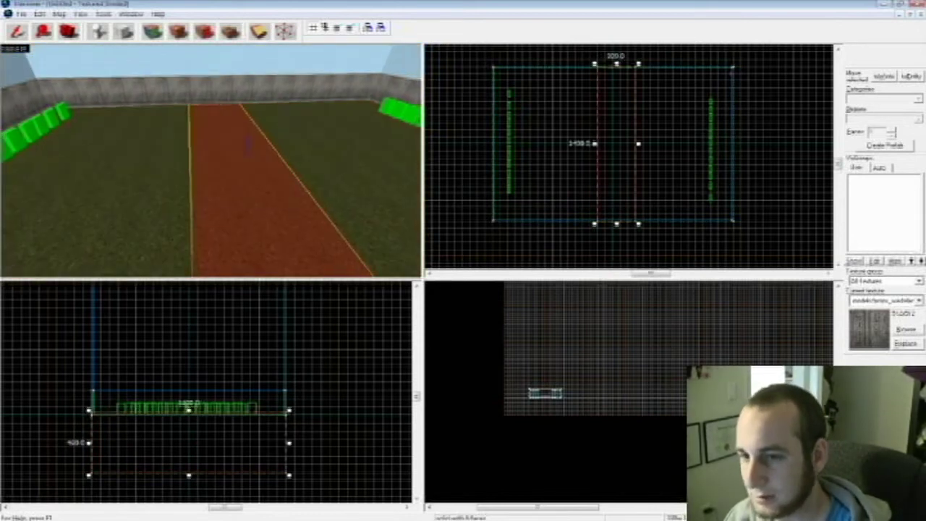
{"action": "key", "text": "z"}
{"action": "key", "text": "s"}
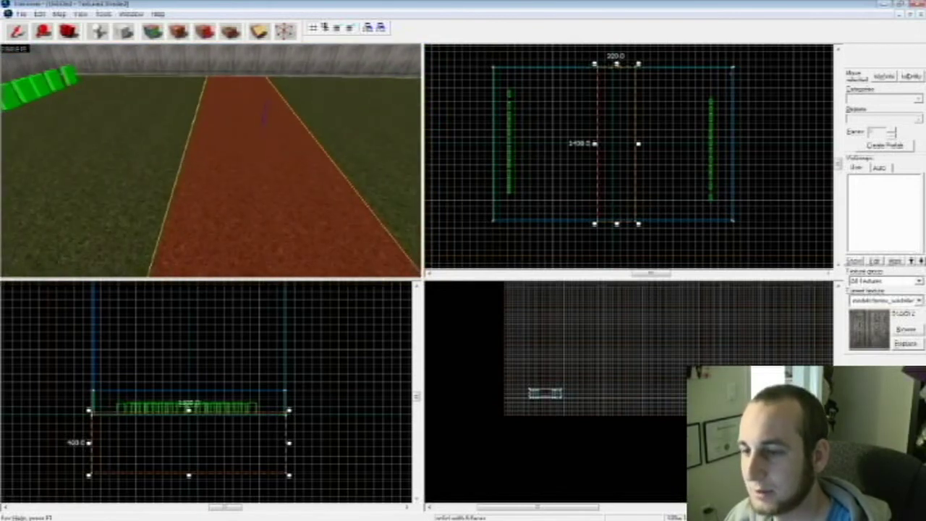
{"action": "key", "text": "ctrl+h"}
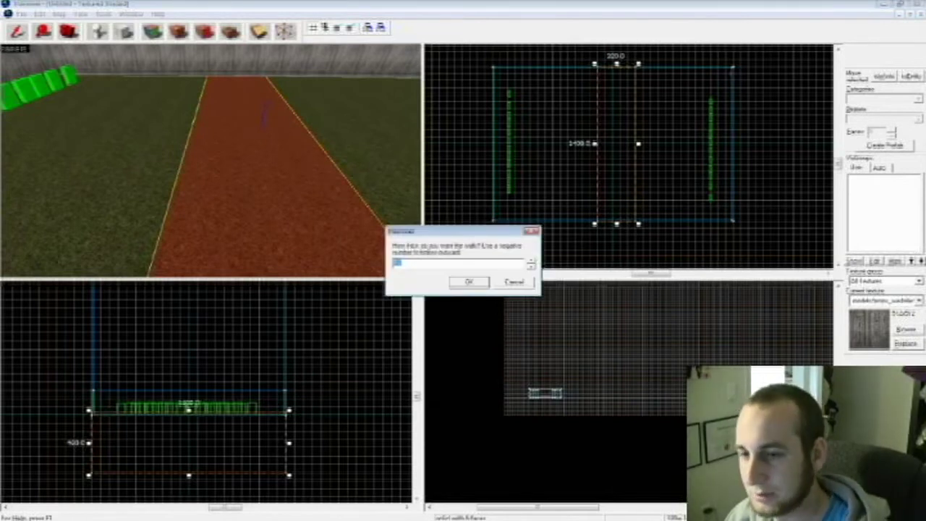
{"action": "key", "text": "Return"}
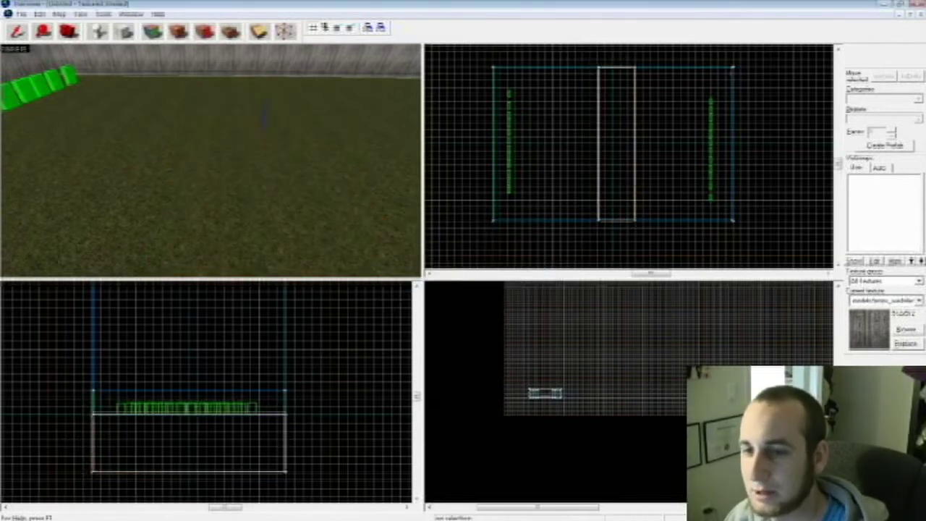
Ungroup the hollowed middle strip and delete its top brush to open it as a trench
{"action": "key", "text": "alt+Return"}
{"action": "left_click", "coordinate": [715, 153]}
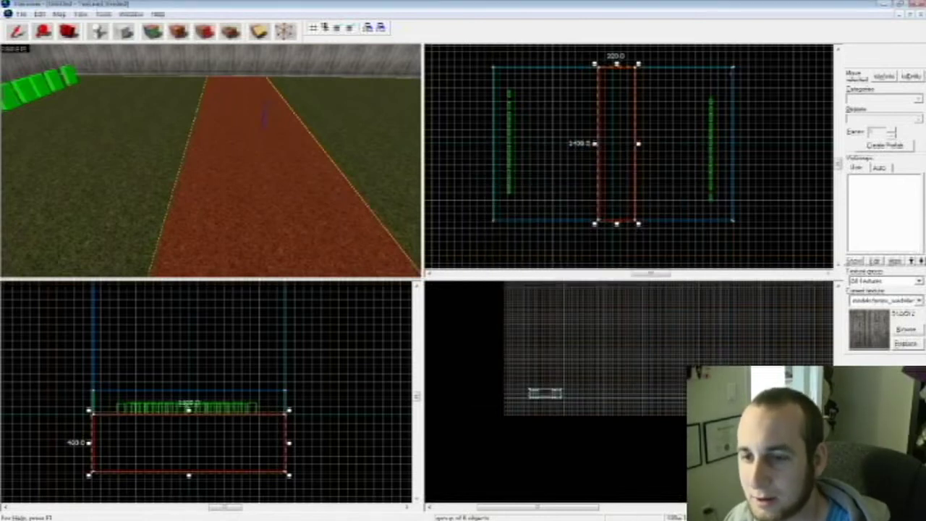
{"action": "key", "text": "ctrl+u"}
{"action": "double_click", "coordinate": [232, 174]}
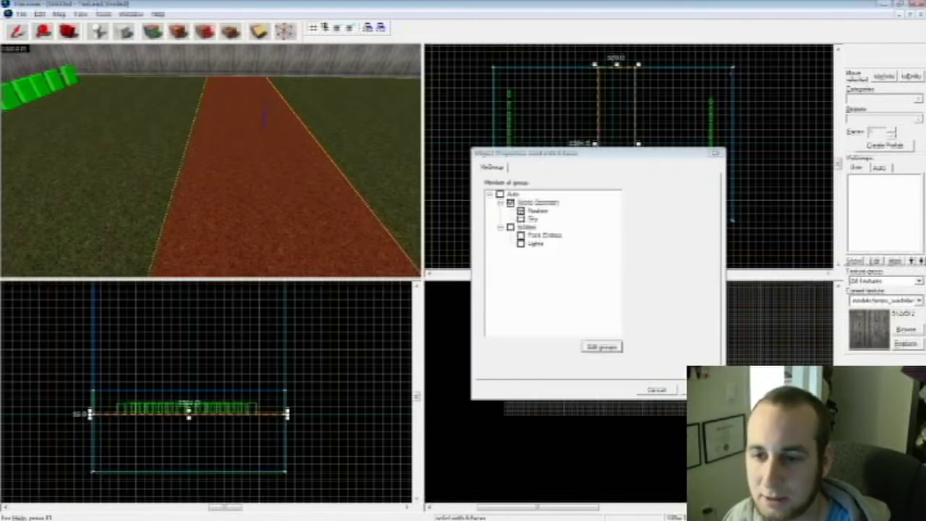
{"action": "left_click", "coordinate": [716, 152]}
{"action": "key", "text": "Delete"}
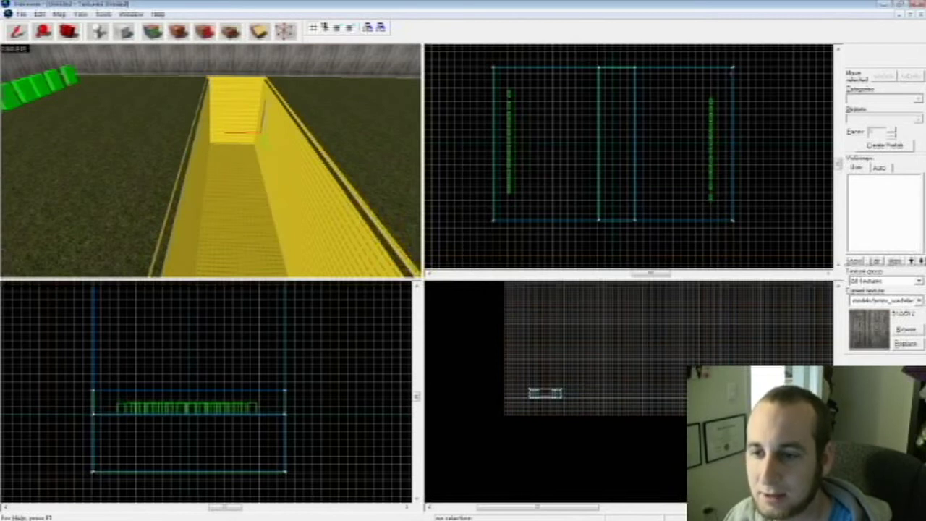
Filter the textures for dirt and apply the de_tides concrete-dirt blend to the trench's inner wall and bottom faces
{"action": "key", "text": "z"}
{"action": "key", "text": "w"}
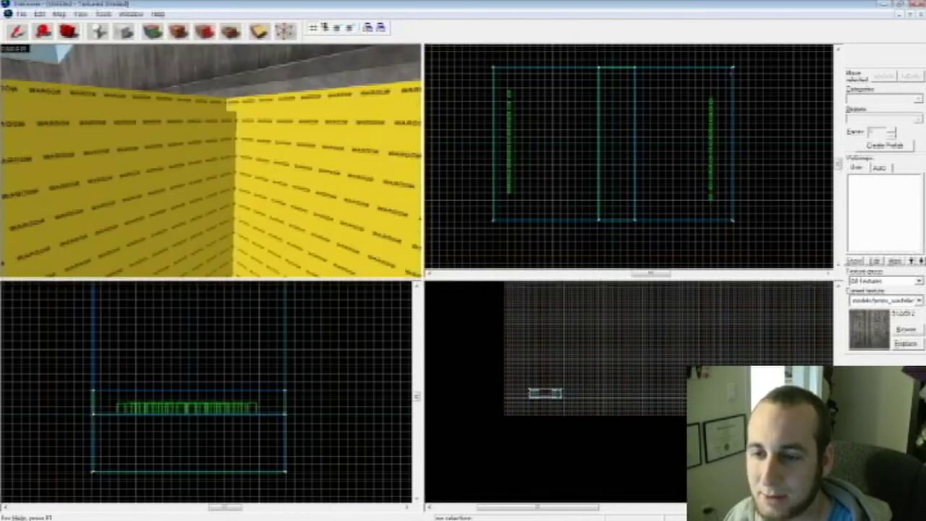
{"action": "key", "text": "s"}
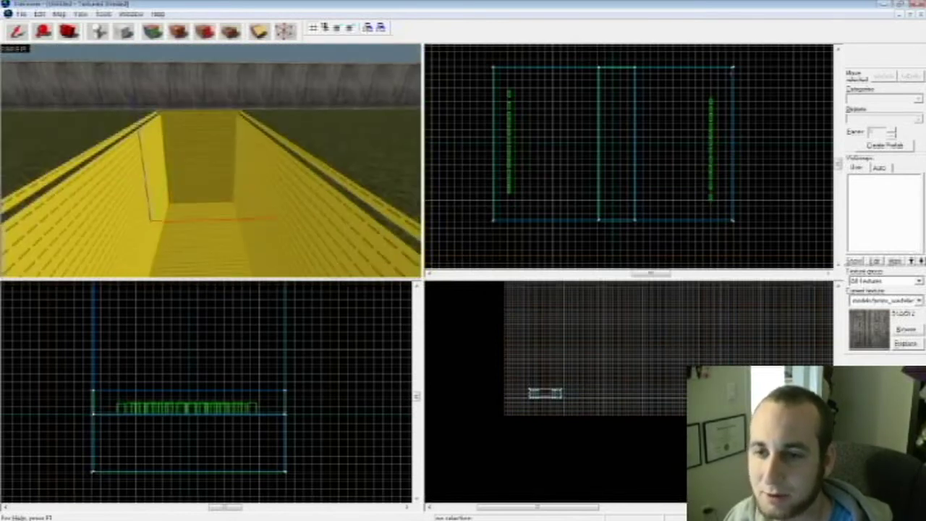
{"action": "left_click", "coordinate": [210, 161]}
{"action": "key", "text": "w"}
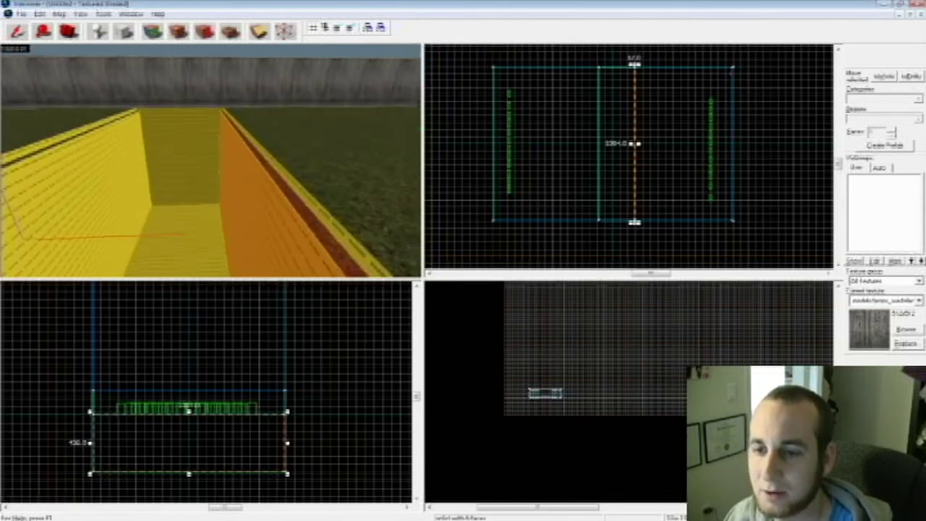
{"action": "key", "text": "w"}
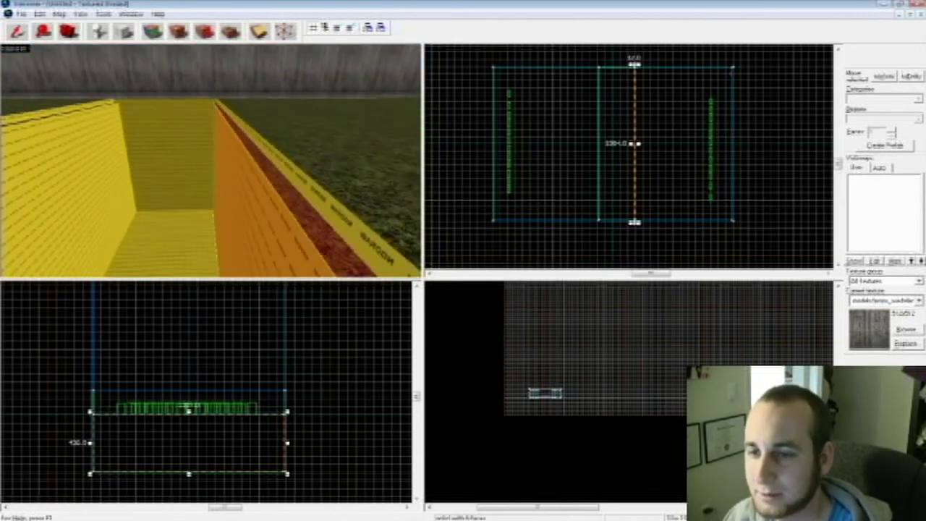
{"action": "key", "text": "a"}
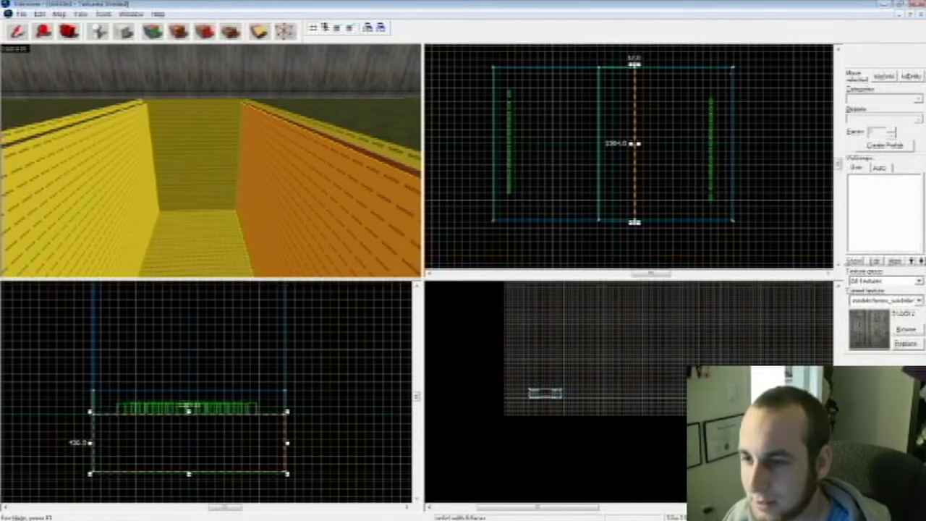
{"action": "key", "text": "shift+a"}
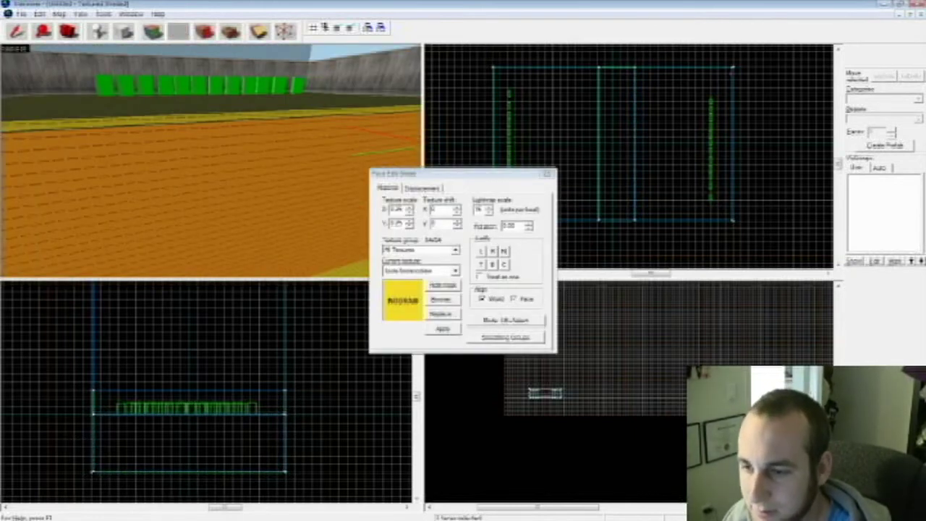
{"action": "left_click", "coordinate": [440, 299]}
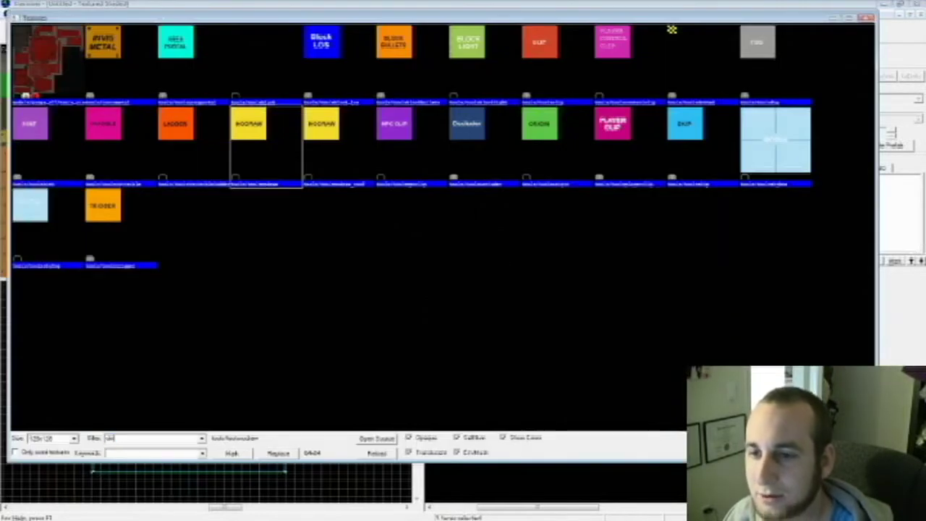
{"action": "type", "text": "dirt"}
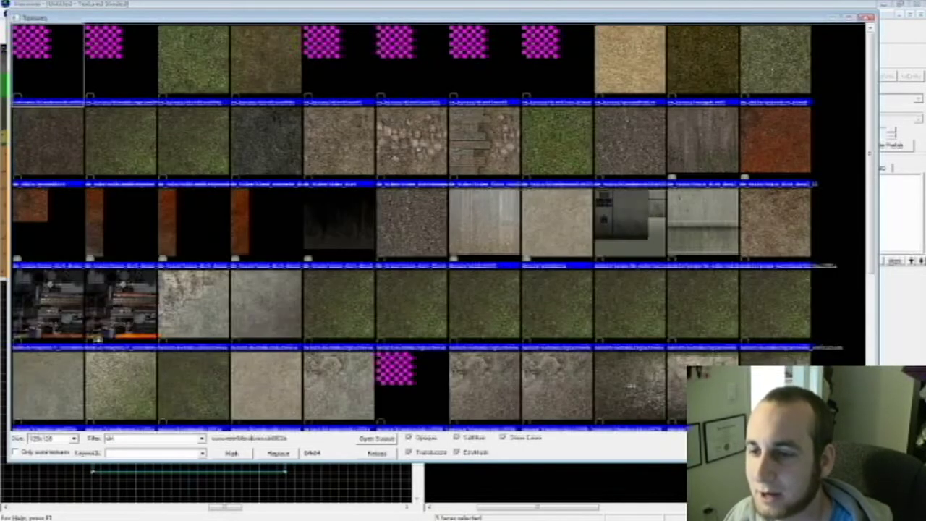
{"action": "double_click", "coordinate": [631, 387]}
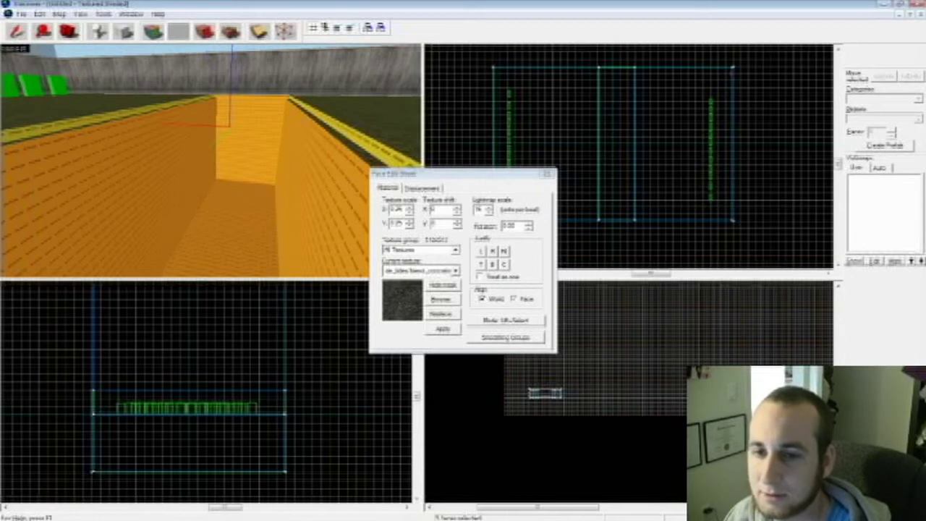
{"action": "left_click", "coordinate": [443, 329]}
Apply the dark brown ground-dirt texture to the trench's bottom face and close the face editor
{"action": "left_click", "coordinate": [242, 221]}
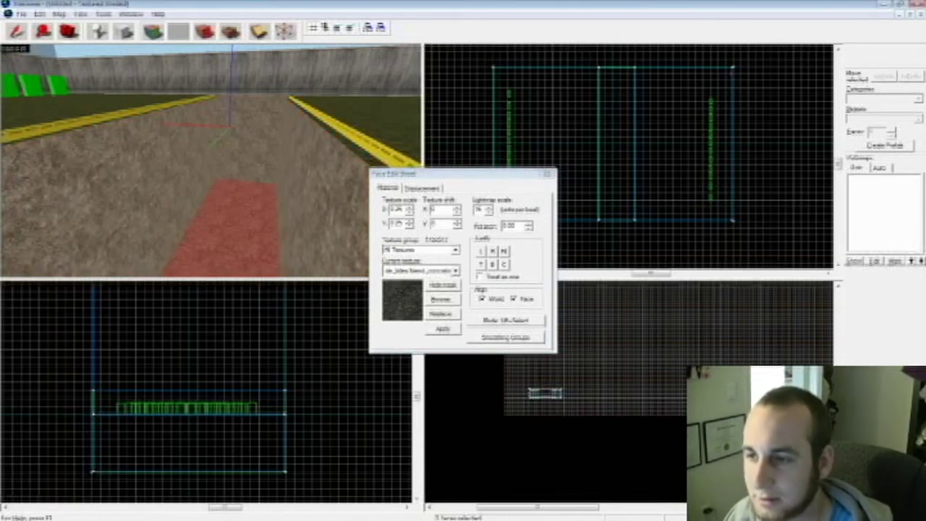
{"action": "left_click", "coordinate": [442, 298]}
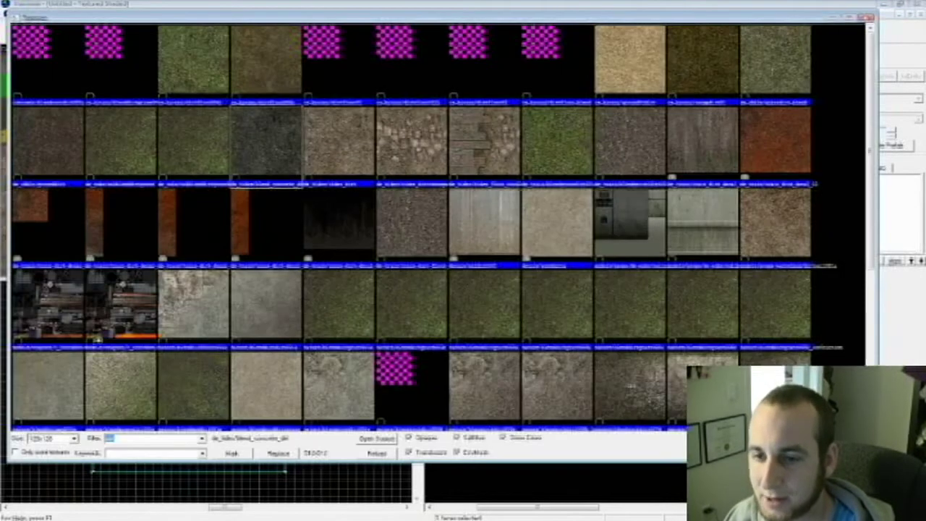
{"action": "double_click", "coordinate": [47, 141]}
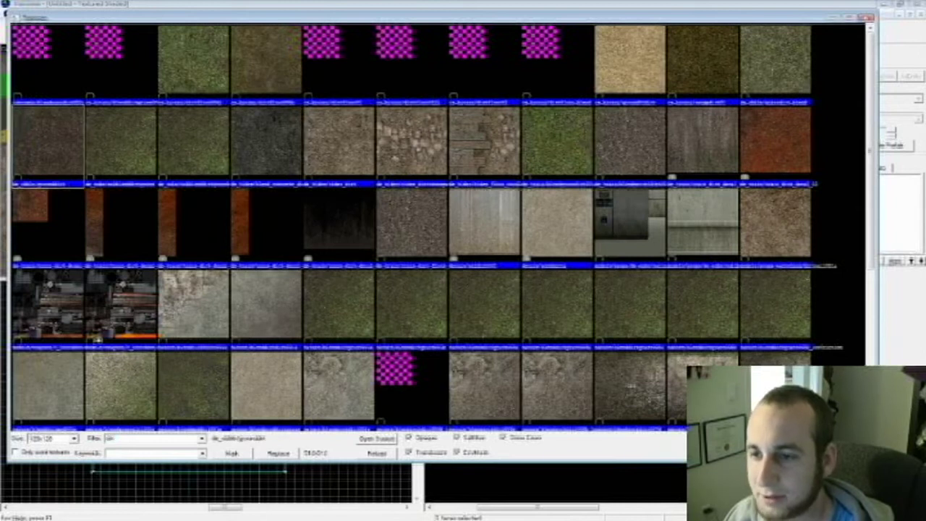
{"action": "left_click", "coordinate": [442, 328]}
{"action": "left_click", "coordinate": [548, 174]}
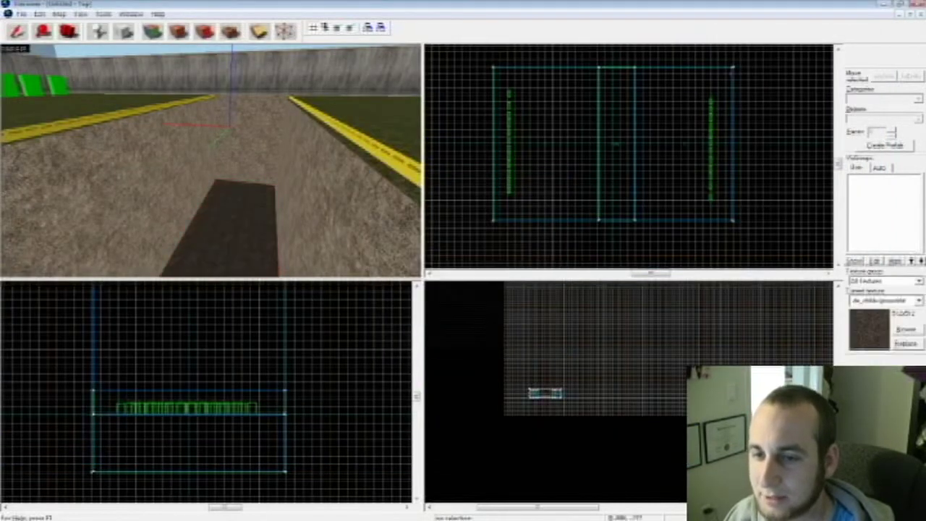
Apply the sandy cs_havana ground texture to the top rim faces of both trench side walls and close the face editor
{"action": "key", "text": "z"}
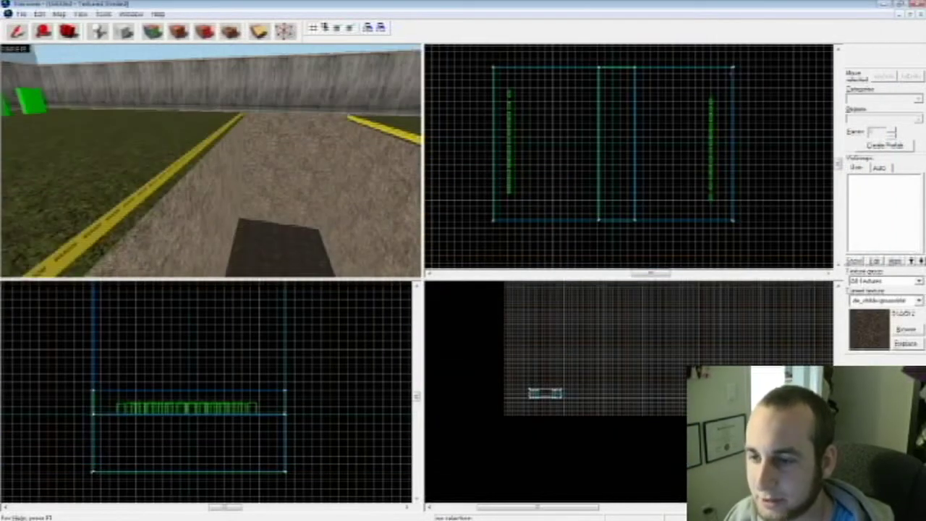
{"action": "key", "text": "shift+a"}
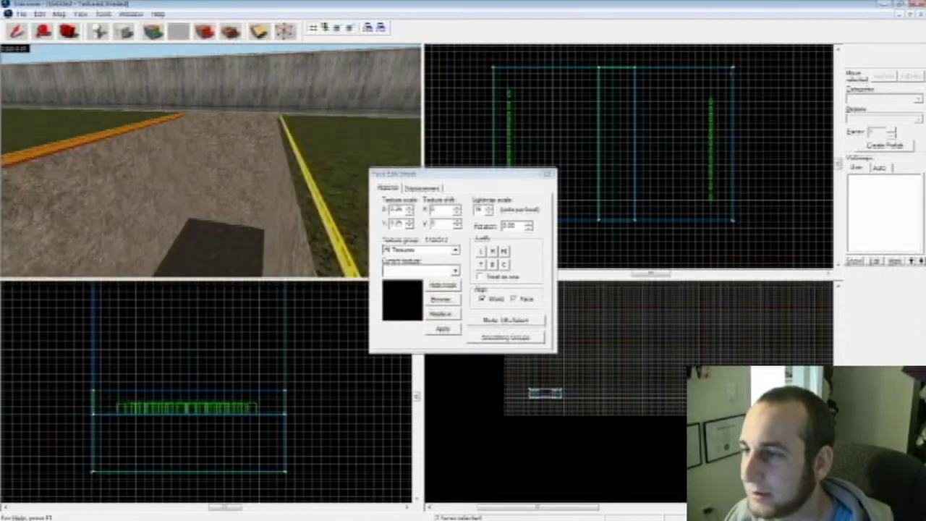
{"action": "left_click", "coordinate": [318, 200], "text": "ctrl"}
{"action": "key", "text": "a"}
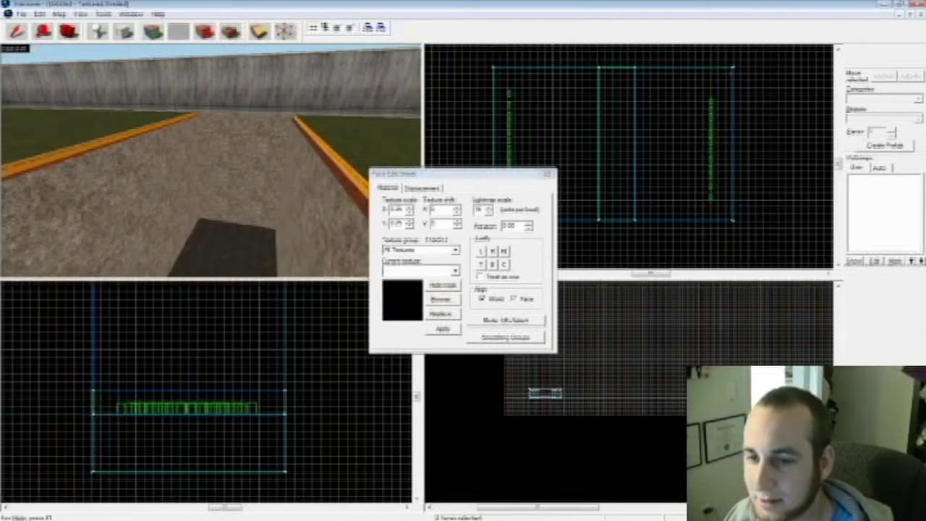
{"action": "left_click", "coordinate": [442, 300]}
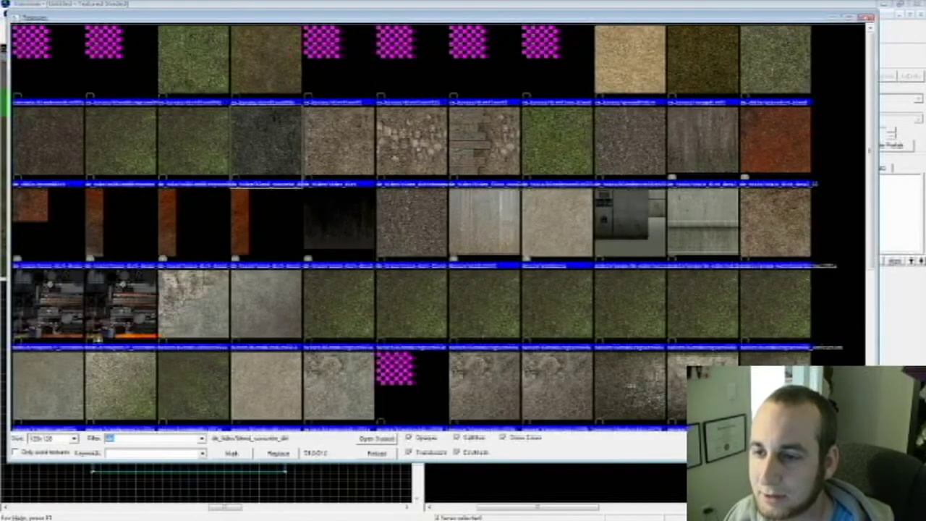
{"action": "double_click", "coordinate": [630, 58]}
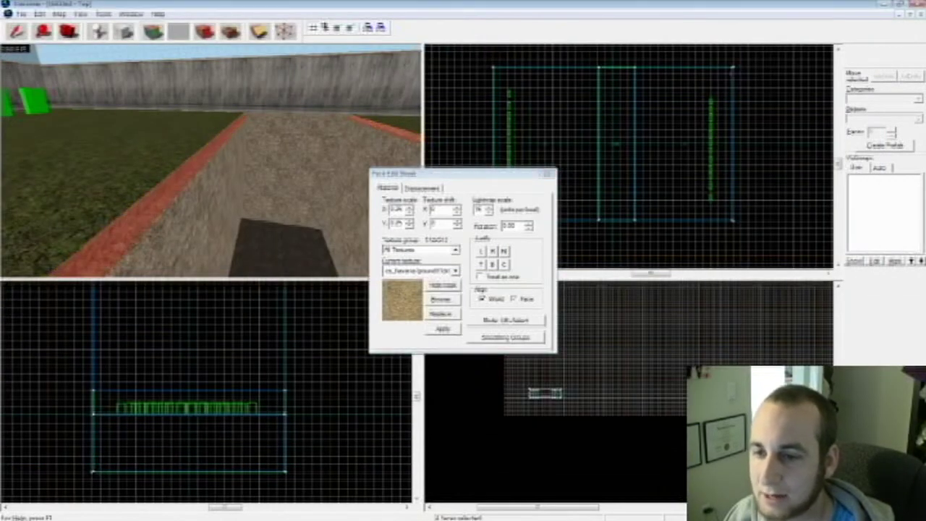
{"action": "left_click", "coordinate": [549, 173]}
{"action": "key", "text": "Left"}
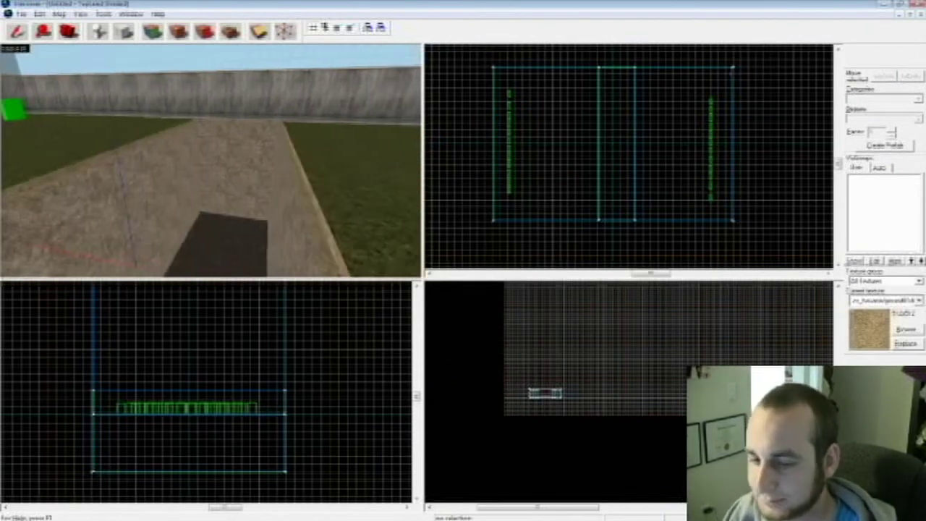
Filter the textures for brick and apply a red brick wall texture to the top rim faces of both trench side walls
{"action": "key", "text": "d"}
{"action": "key", "text": "shift+a"}
{"action": "left_click", "coordinate": [334, 217]}
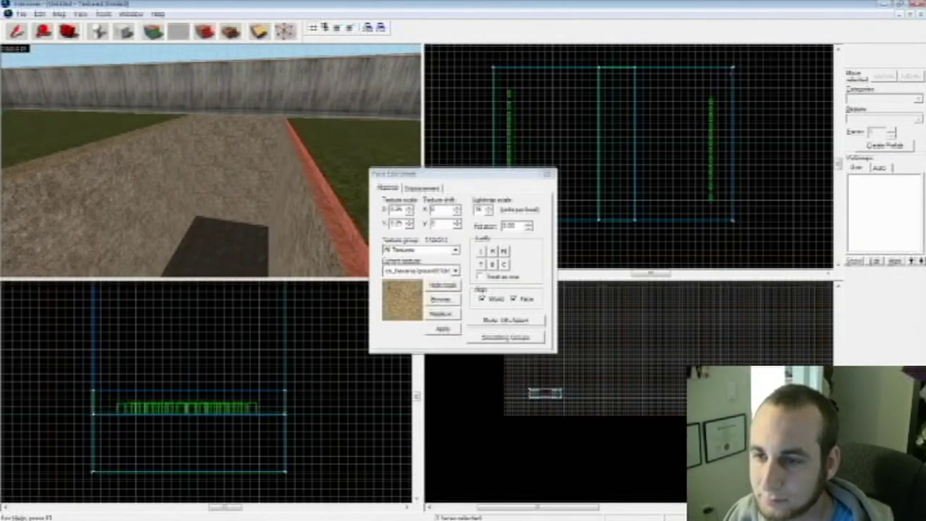
{"action": "key", "text": "Left"}
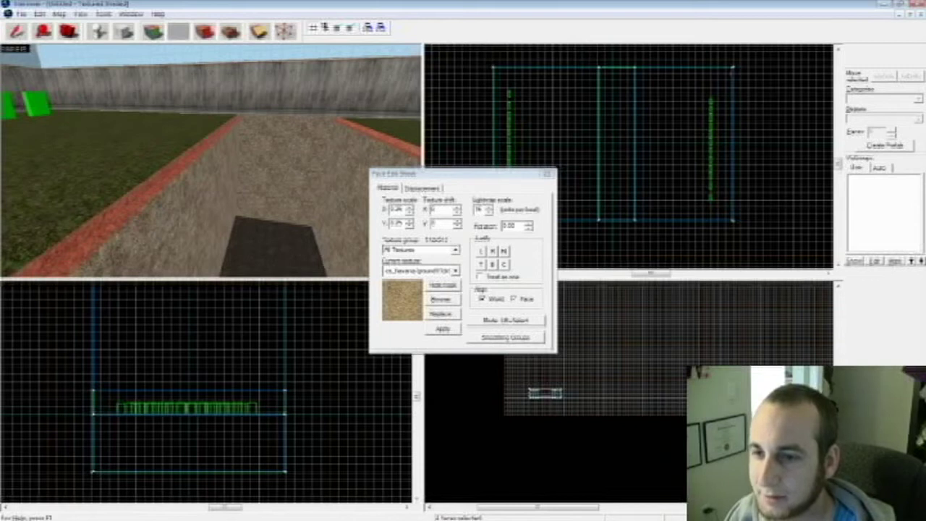
{"action": "left_click", "coordinate": [441, 300]}
{"action": "type", "text": "brick"}
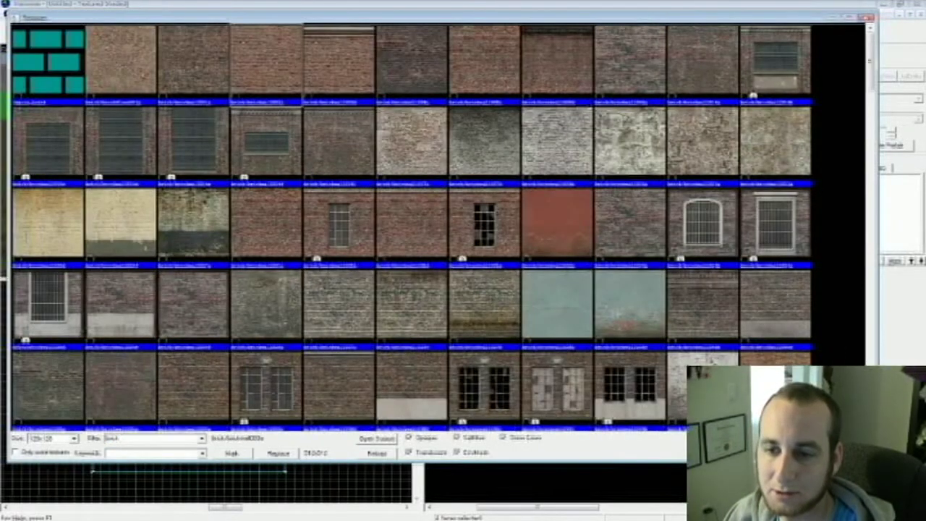
{"action": "double_click", "coordinate": [412, 223]}
{"action": "left_click", "coordinate": [443, 329]}
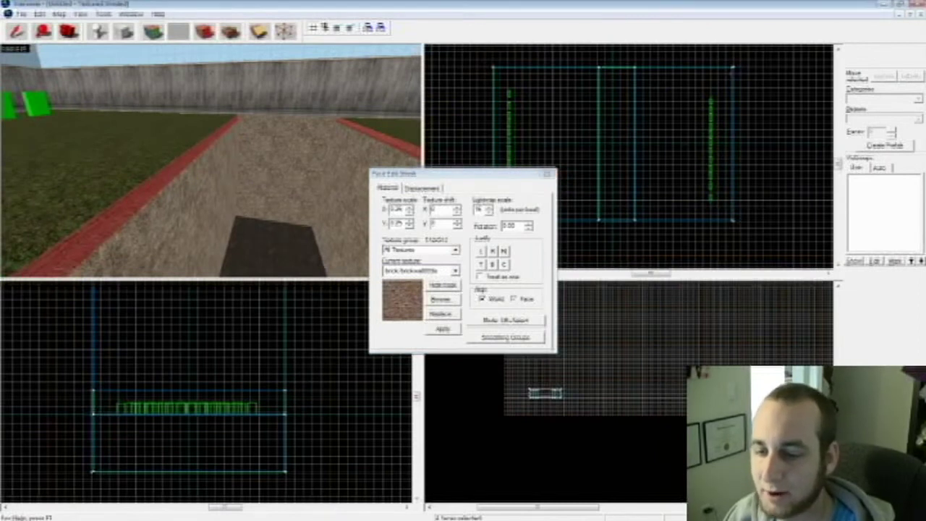
{"action": "left_click", "coordinate": [547, 173]}
{"action": "key", "text": "z"}
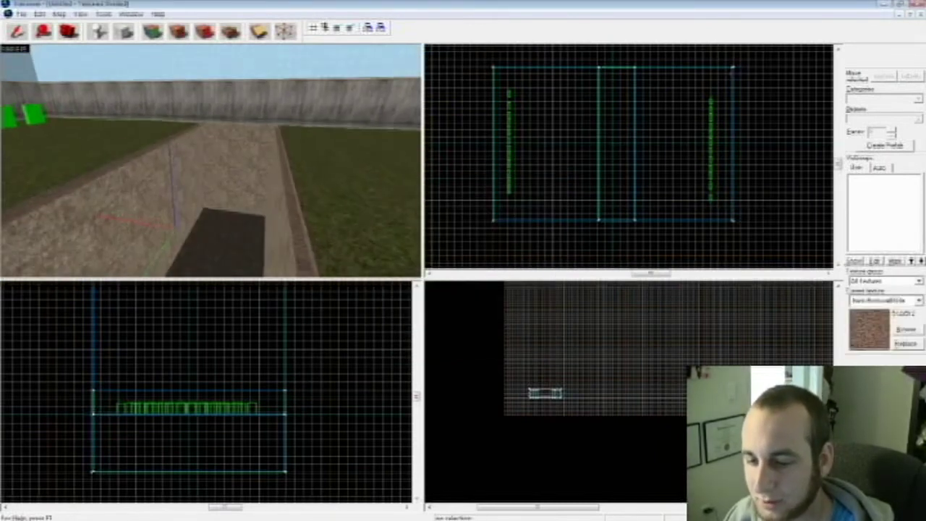
Copy the trench's bottom brush upward and stretch the copy to about 246 units tall to fill the trench
{"action": "key", "text": "Right"}
{"action": "key", "text": "Right"}
{"action": "key", "text": "Right"}
{"action": "key", "text": "Down"}
{"action": "key", "text": "Down"}
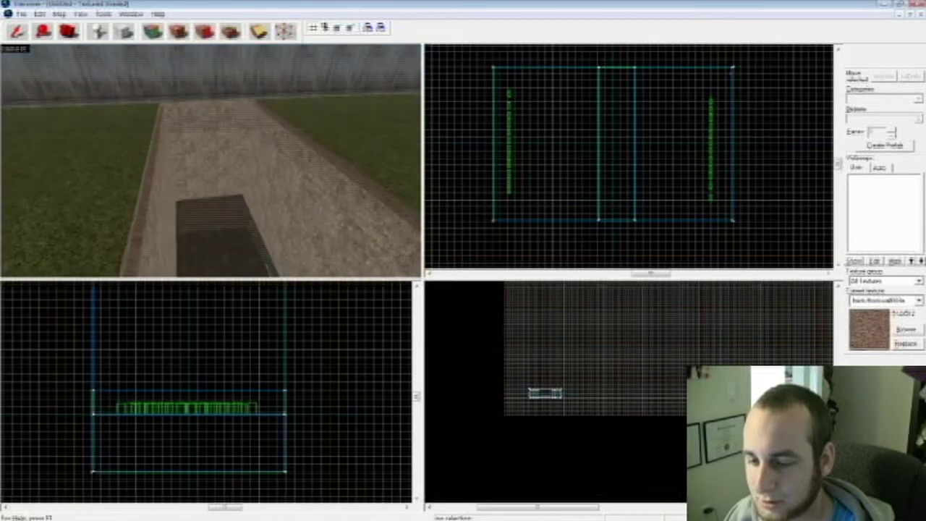
{"action": "key", "text": "w"}
{"action": "left_click", "coordinate": [211, 160]}
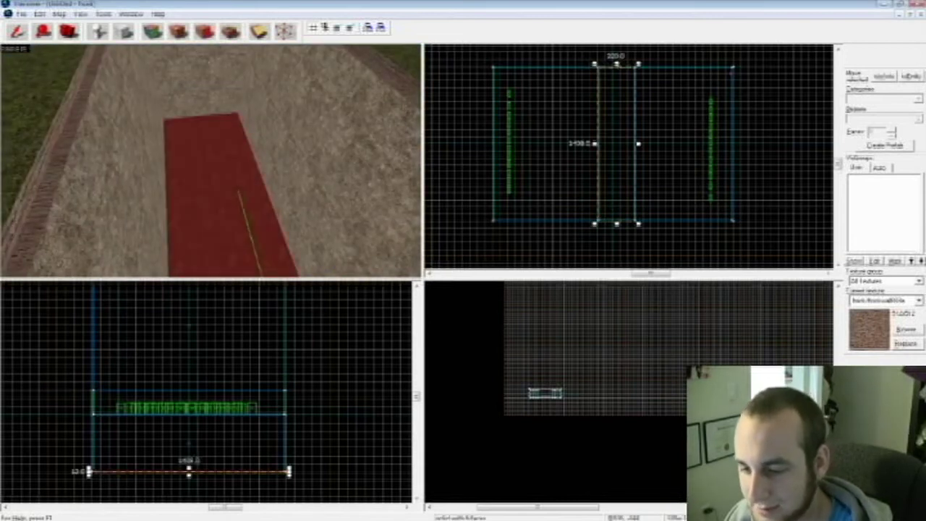
{"action": "scroll", "coordinate": [187, 470], "scroll_direction": "up", "scroll_amount": 4}
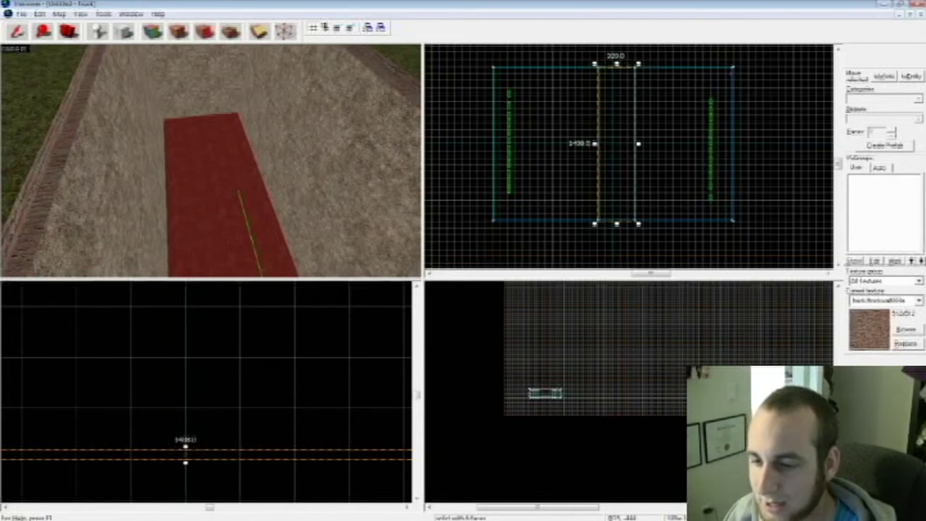
{"action": "scroll", "coordinate": [315, 448], "scroll_direction": "down", "scroll_amount": 5}
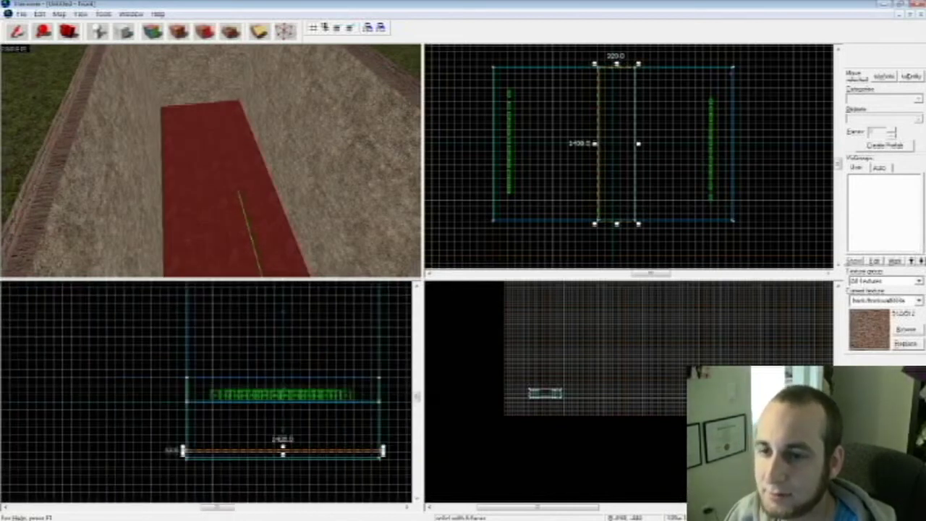
{"action": "scroll", "coordinate": [267, 470], "scroll_direction": "up", "scroll_amount": 3}
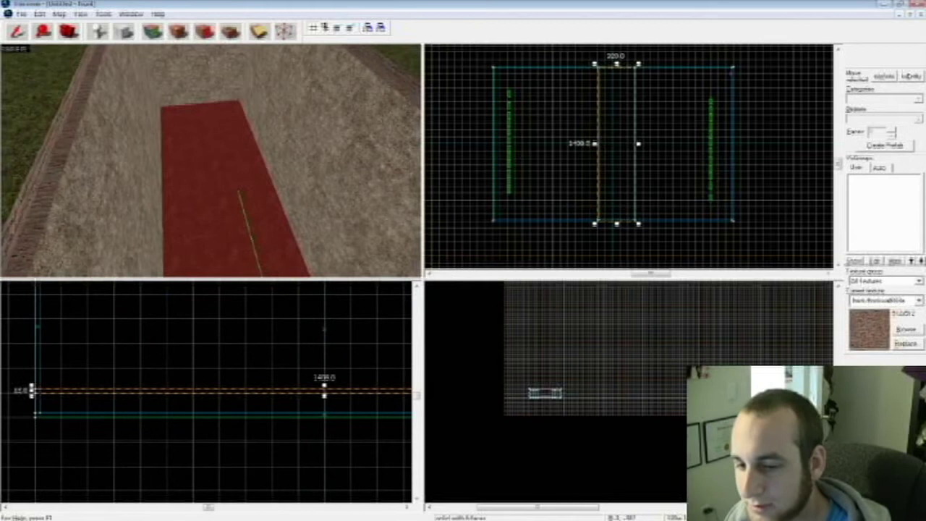
{"action": "mouse_move", "coordinate": [324, 395]}
{"action": "left_mouse_down"}
{"action": "mouse_move", "coordinate": [324, 418]}
{"action": "mouse_move", "coordinate": [324, 318]}
{"action": "left_mouse_up"}
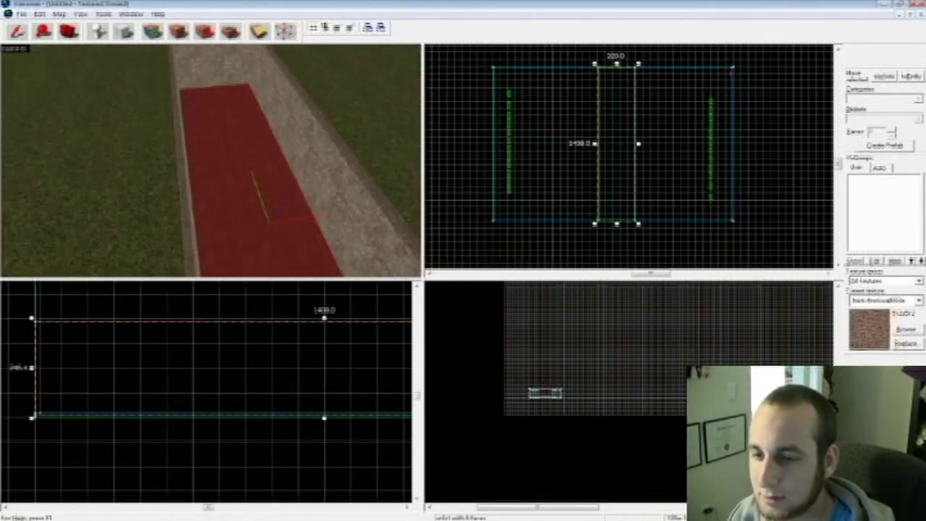
Pull one end of the trench's fill block inward to the inner face of the end wall, about 1400 units long
{"action": "key", "text": "s"}
{"action": "key", "text": "z"}
{"action": "key", "text": "Left"}
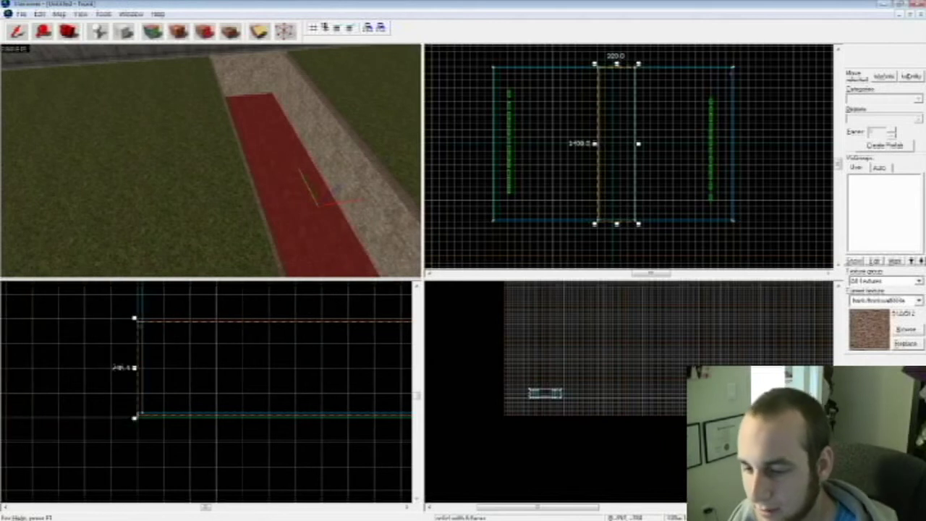
{"action": "scroll", "coordinate": [124, 374], "scroll_direction": "up", "scroll_amount": 3}
{"action": "left_click_drag", "start_coordinate": [145, 364], "coordinate": [151, 363]}
{"action": "left_click", "coordinate": [150, 362]}
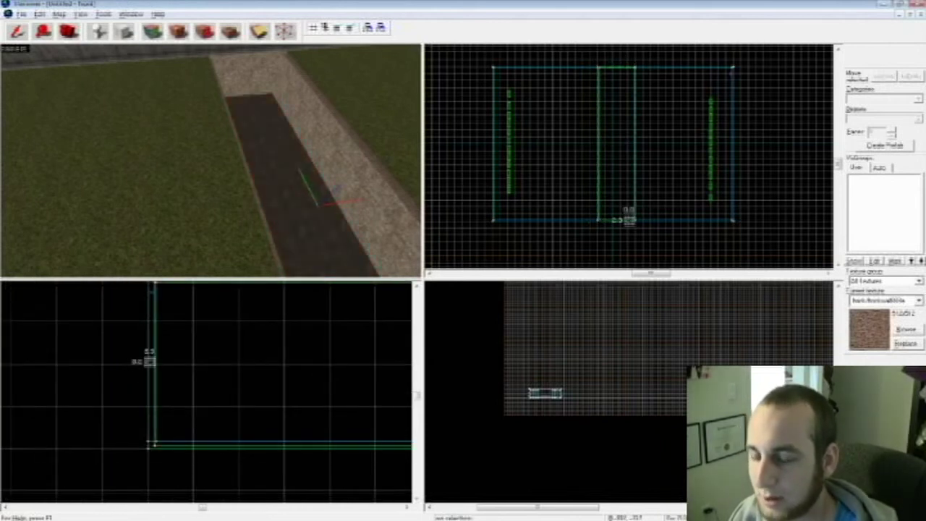
{"action": "left_click", "coordinate": [287, 217]}
{"action": "left_click", "coordinate": [252, 187]}
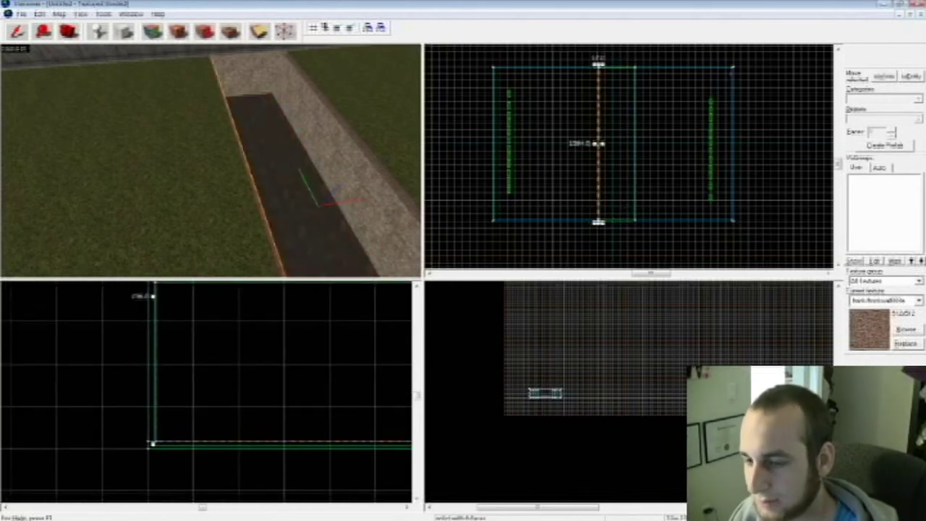
Pull the opposite end of the fill block inward to the other end wall, about 1390 units long
{"action": "left_click", "coordinate": [278, 194]}
{"action": "scroll", "coordinate": [51, 450], "scroll_direction": "down", "scroll_amount": 4}
{"action": "key", "text": "Right"}
{"action": "scroll", "coordinate": [53, 448], "scroll_direction": "down", "scroll_amount": 4}
{"action": "scroll", "coordinate": [258, 427], "scroll_direction": "up", "scroll_amount": 8}
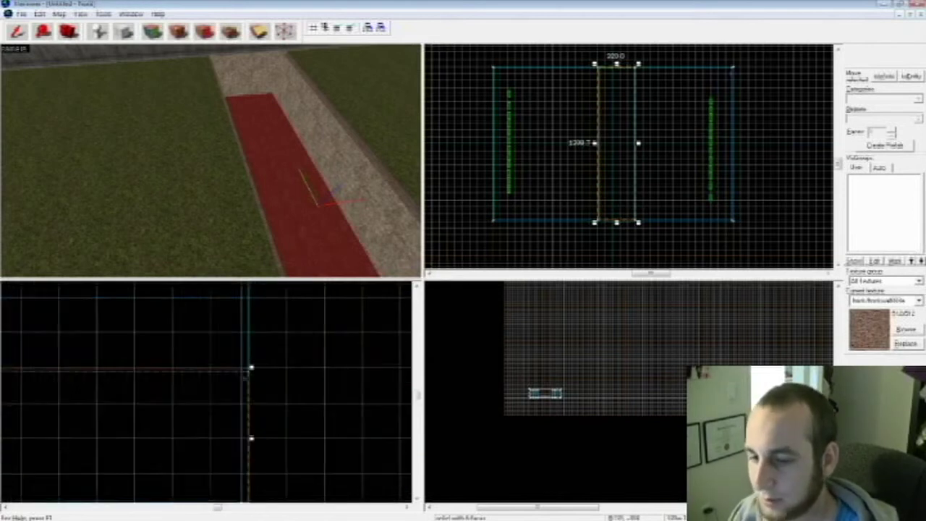
{"action": "left_click_drag", "start_coordinate": [250, 354], "coordinate": [243, 356]}
{"action": "left_click", "coordinate": [243, 362]}
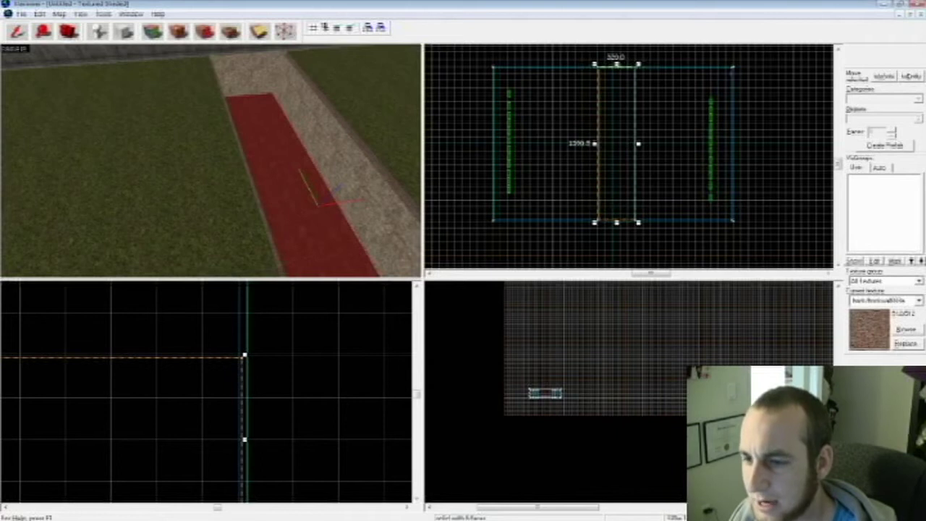
Filter the textures for water, apply a blue liquids water texture to all faces of the fill block and close the face editor
{"action": "key", "text": "shift+a"}
{"action": "left_click", "coordinate": [441, 299]}
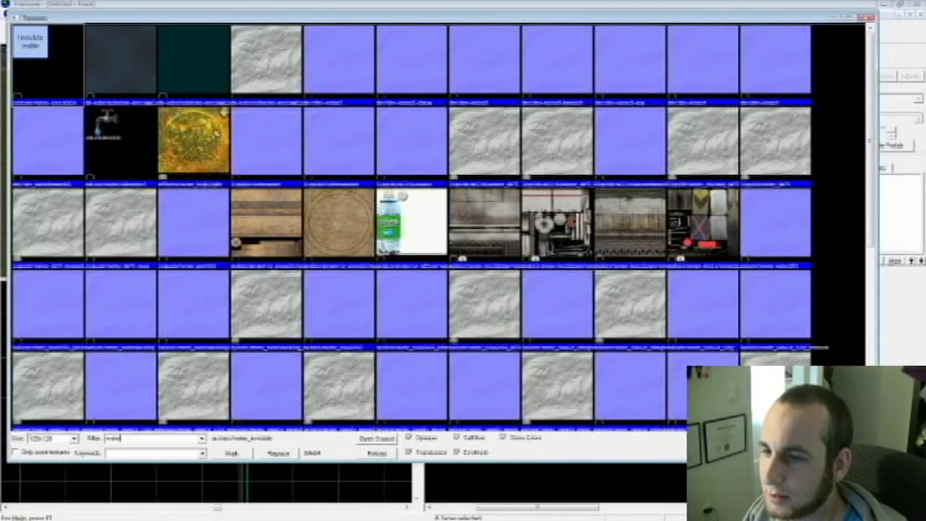
{"action": "double_click", "coordinate": [339, 141]}
{"action": "key", "text": "Return"}
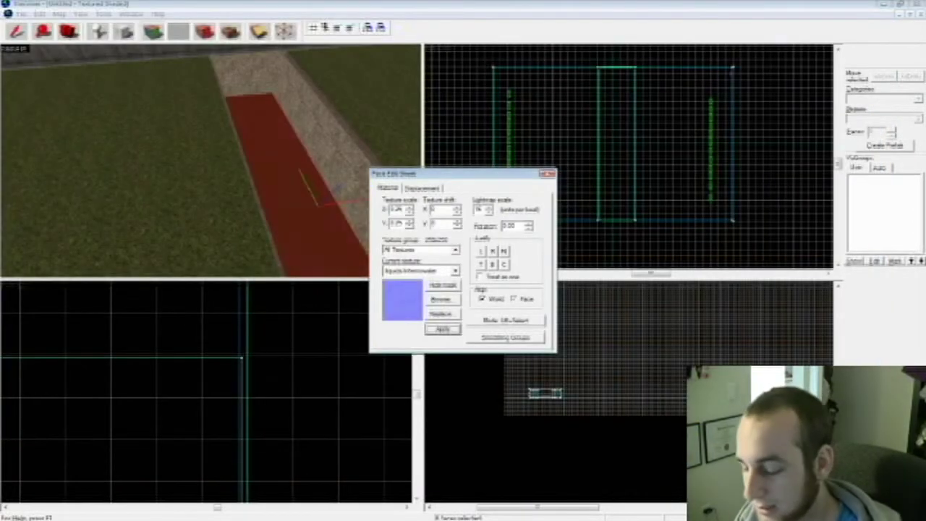
{"action": "left_click", "coordinate": [441, 299]}
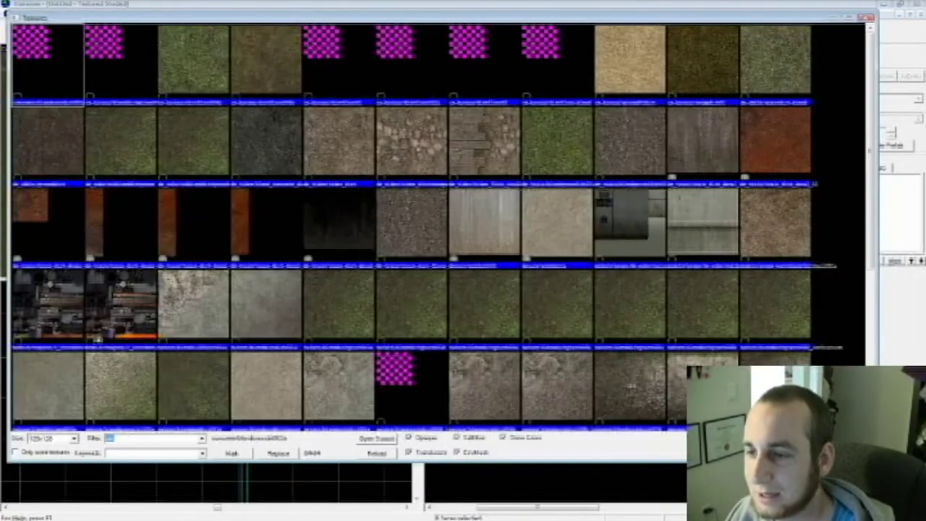
{"action": "left_click", "coordinate": [866, 17]}
{"action": "left_click", "coordinate": [547, 174]}
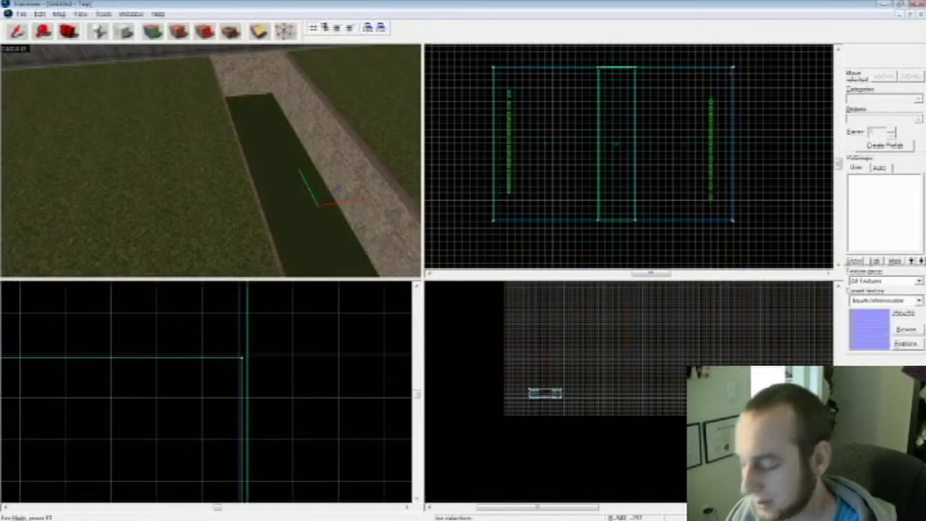
Tie the water block to a func_water_analog entity and close its properties
{"action": "key", "text": "d"}
{"action": "left_click", "coordinate": [211, 161]}
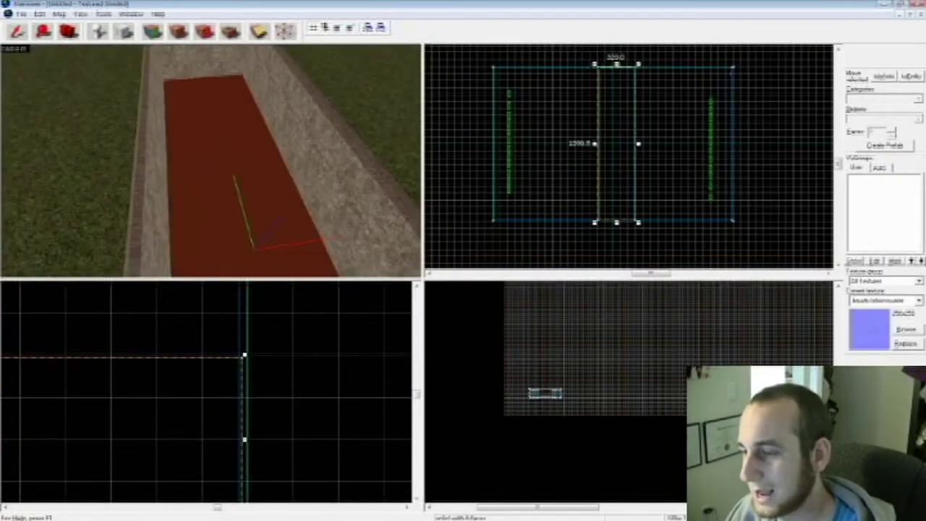
{"action": "key", "text": "ctrl+t"}
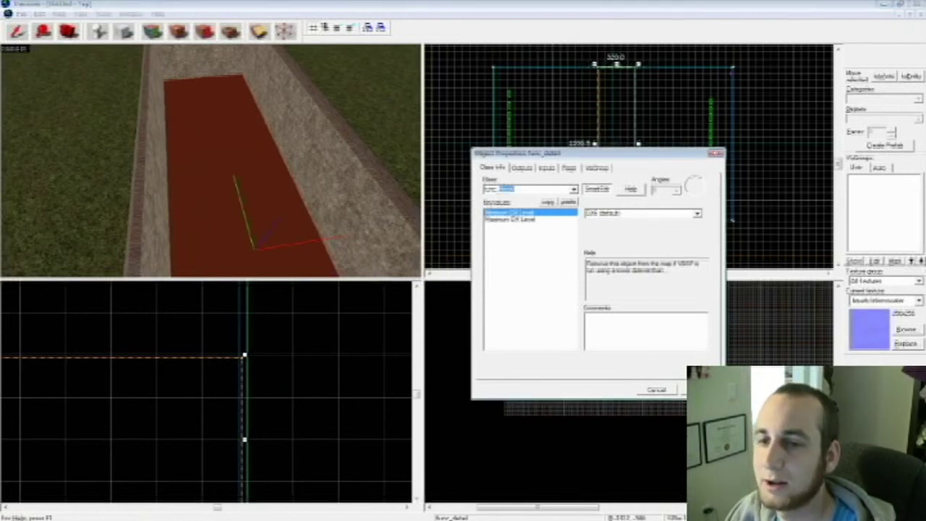
{"action": "type", "text": "func_water_analog"}
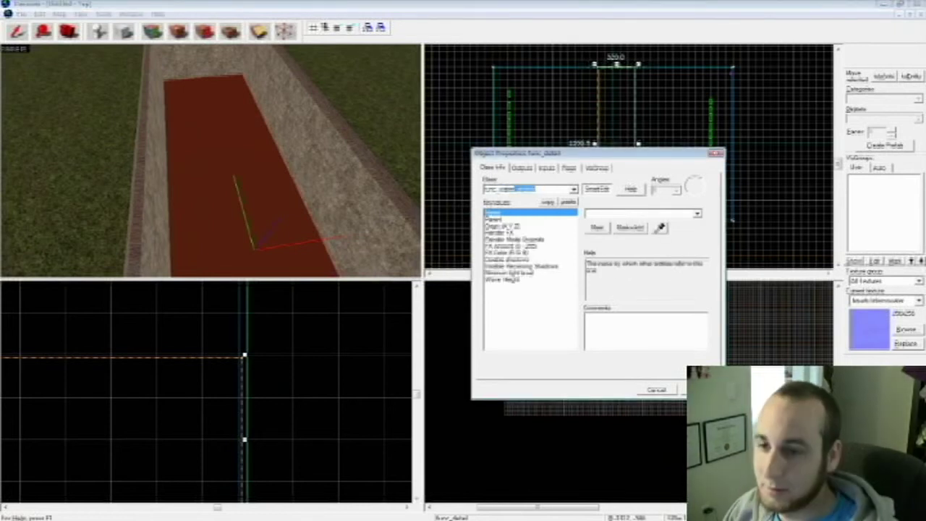
{"action": "key", "text": "Return"}
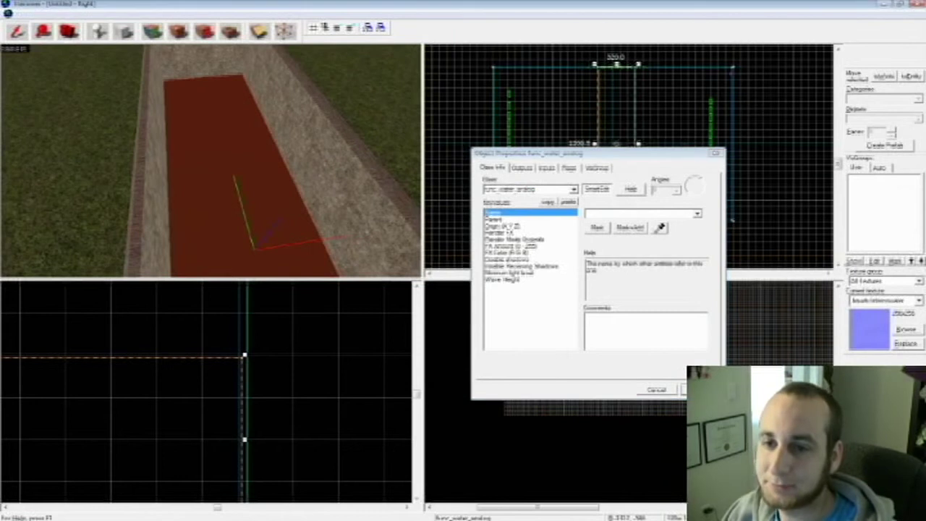
{"action": "left_click", "coordinate": [311, 149]}
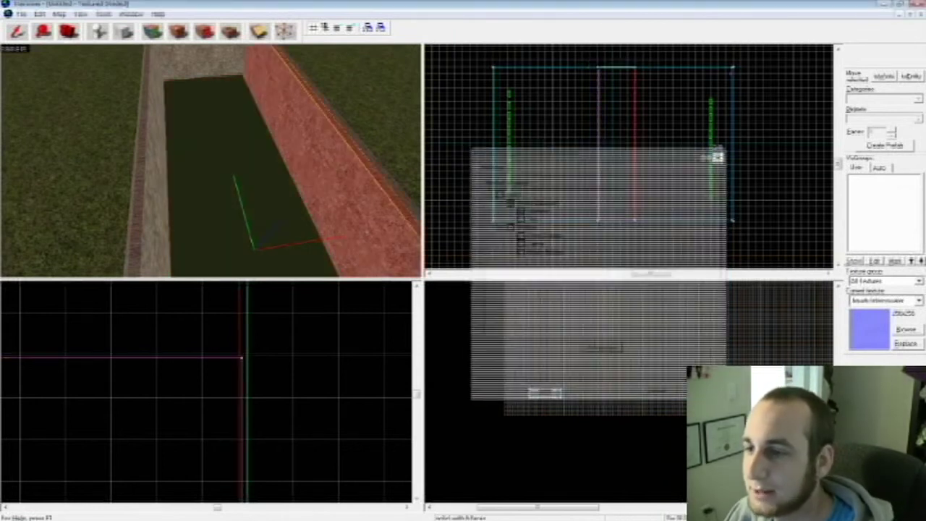
{"action": "left_click", "coordinate": [715, 153]}
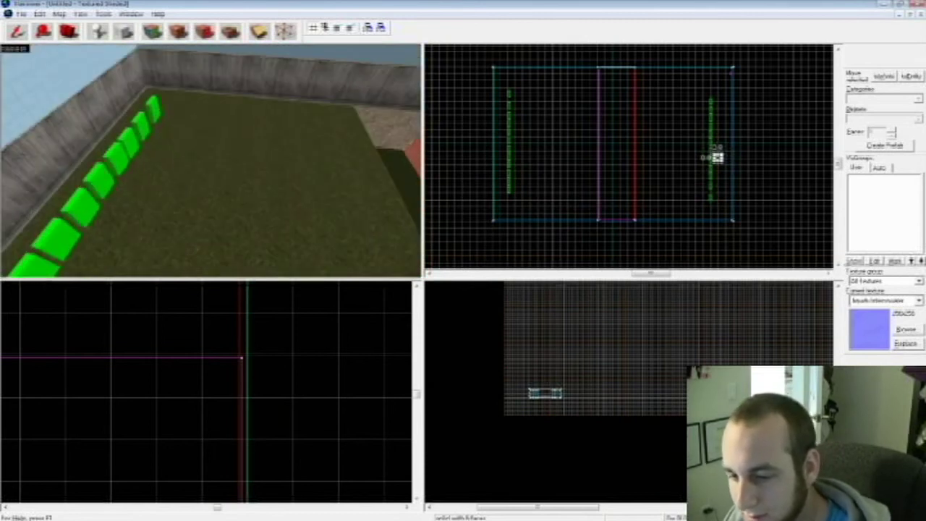
Create a block measuring about 128 × 128 × 128 units beside the trench, near the end of one row of spawn points
{"action": "key", "text": "z"}
{"action": "left_click", "coordinate": [126, 31]}
{"action": "scroll", "coordinate": [543, 88], "scroll_direction": "up", "scroll_amount": 6}
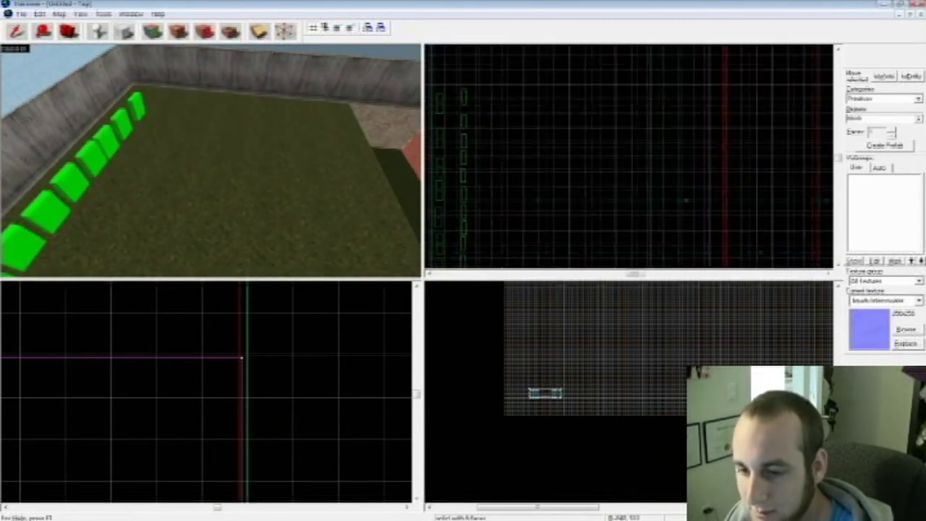
{"action": "left_click_drag", "start_coordinate": [501, 64], "coordinate": [547, 105]}
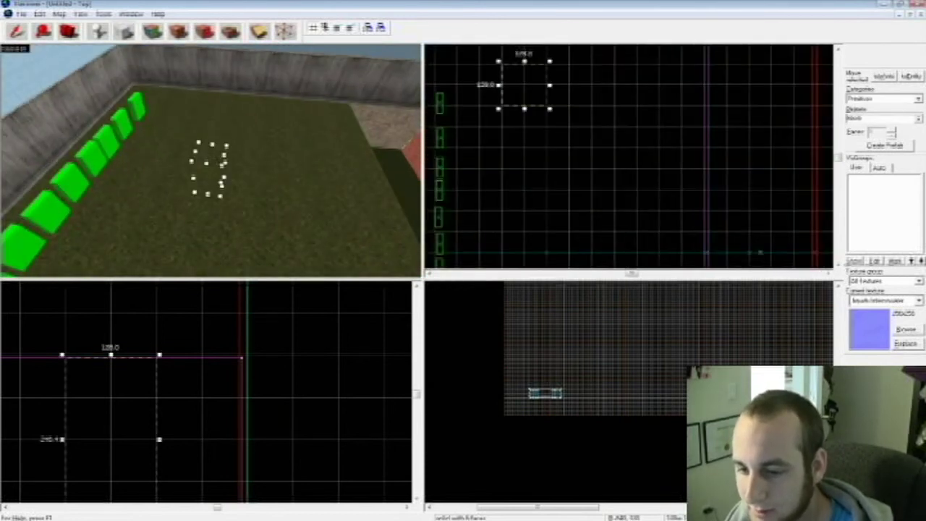
{"action": "scroll", "coordinate": [155, 400], "scroll_direction": "down", "scroll_amount": 3}
{"action": "middle_click_drag", "start_coordinate": [155, 400], "coordinate": [257, 346]}
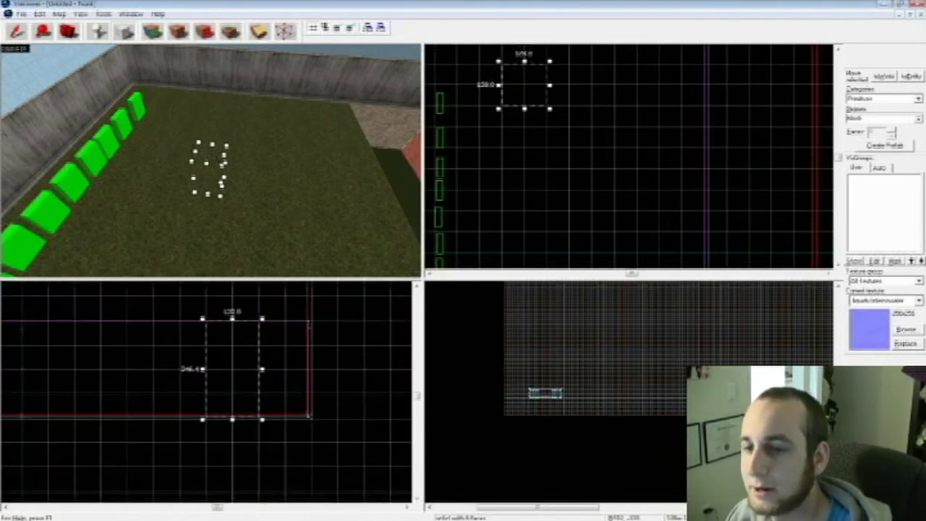
{"action": "left_click_drag", "start_coordinate": [232, 319], "coordinate": [232, 367]}
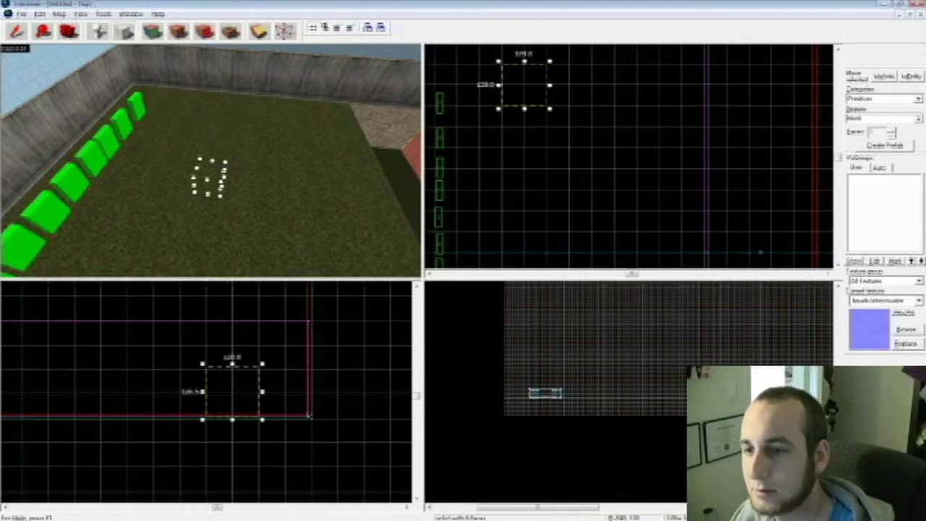
{"action": "key", "text": "Return"}
Select the new block and move it up out of the area beneath the map to floor level
{"action": "key", "text": "shift+x"}
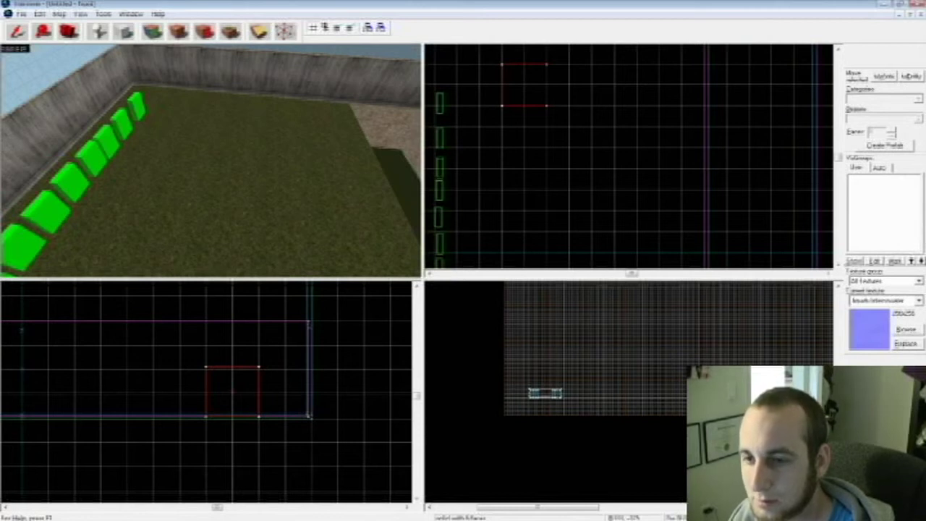
{"action": "key", "text": "shift+s"}
{"action": "key", "text": "z"}
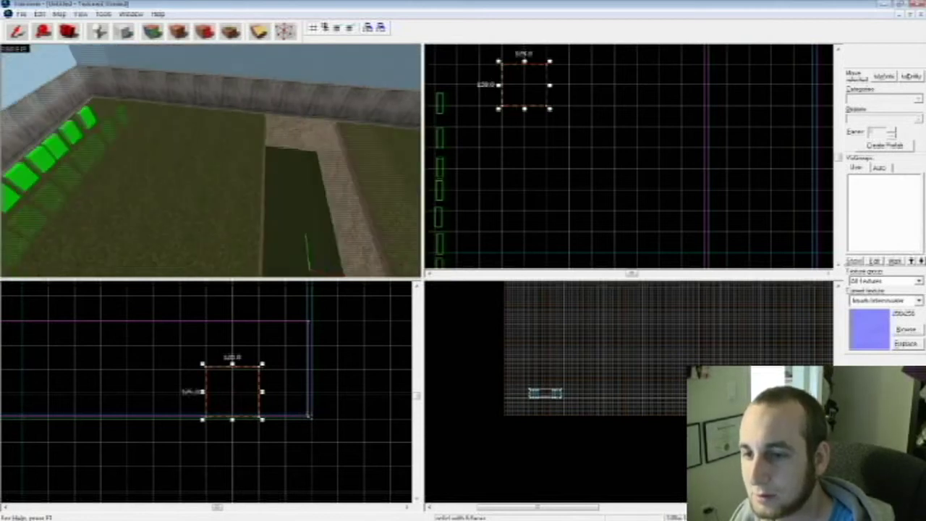
{"action": "key", "text": "z"}
{"action": "left_click_drag", "start_coordinate": [234, 393], "coordinate": [259, 321]}
{"action": "key", "text": "z"}
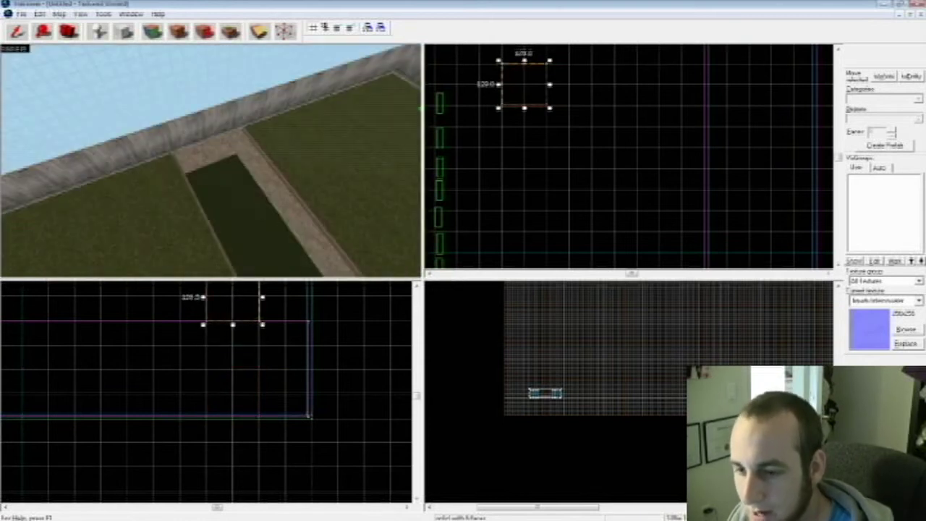
{"action": "key", "text": "z"}
{"action": "scroll", "coordinate": [617, 115], "scroll_direction": "down", "scroll_amount": 7}
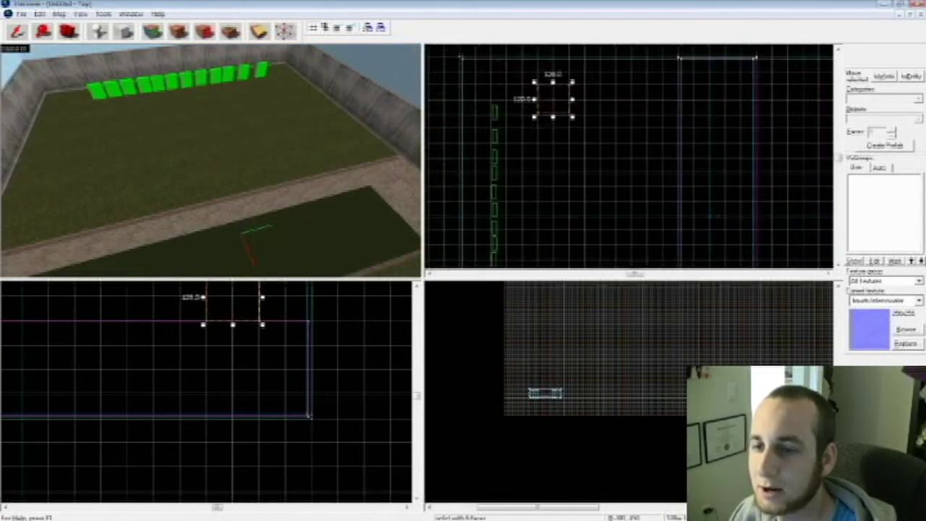
{"action": "scroll", "coordinate": [206, 391], "scroll_direction": "down", "scroll_amount": 4}
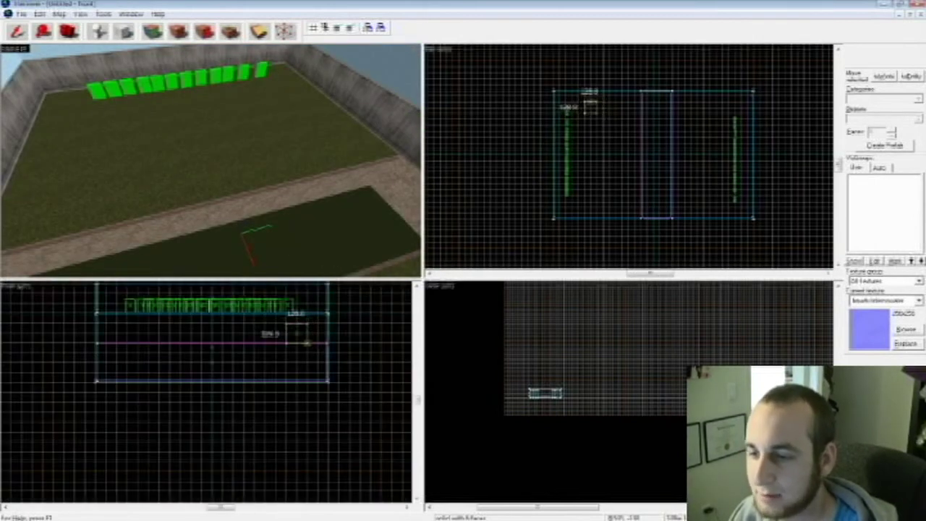
{"action": "left_click_drag", "start_coordinate": [297, 307], "coordinate": [299, 317]}
{"action": "scroll", "coordinate": [298, 309], "scroll_direction": "up", "scroll_amount": 14}
{"action": "key", "text": "z"}
{"action": "key", "text": "w"}
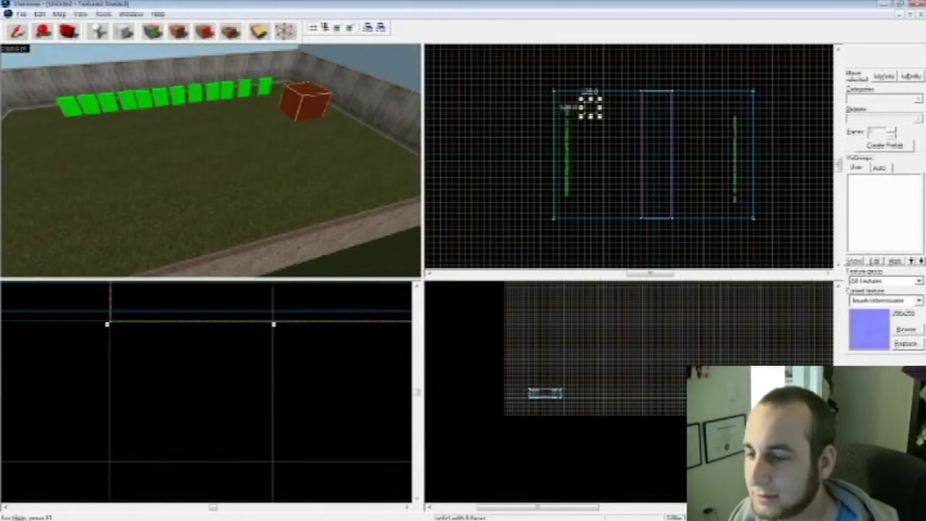
Filter the textures for crate, apply a wooden crate texture to all faces of the block and fit it to them
{"action": "key", "text": "w"}
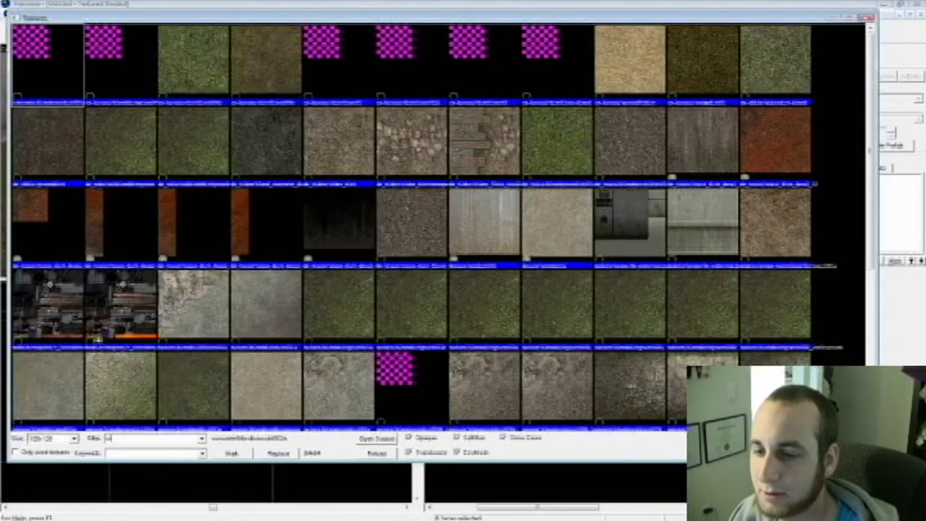
{"action": "type", "text": "ate"}
{"action": "double_click", "coordinate": [121, 142]}
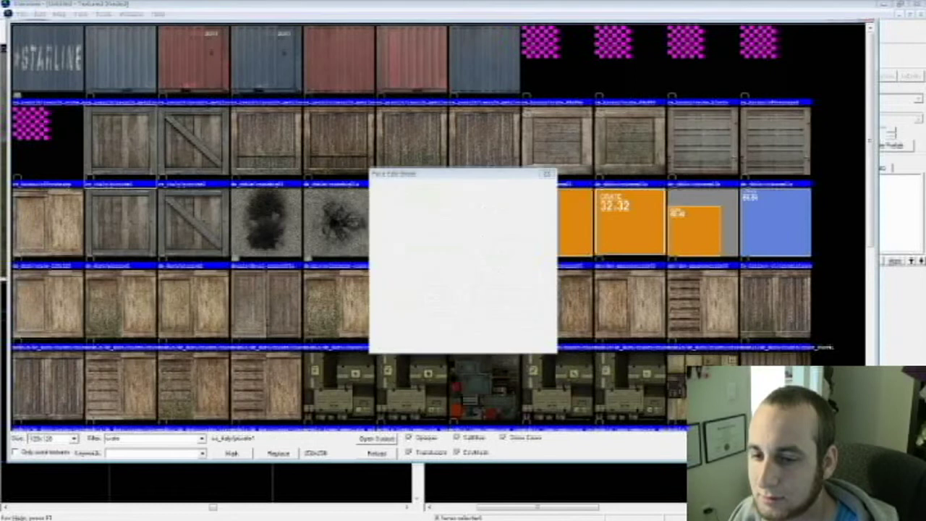
{"action": "left_click", "coordinate": [443, 328]}
{"action": "key", "text": "s"}
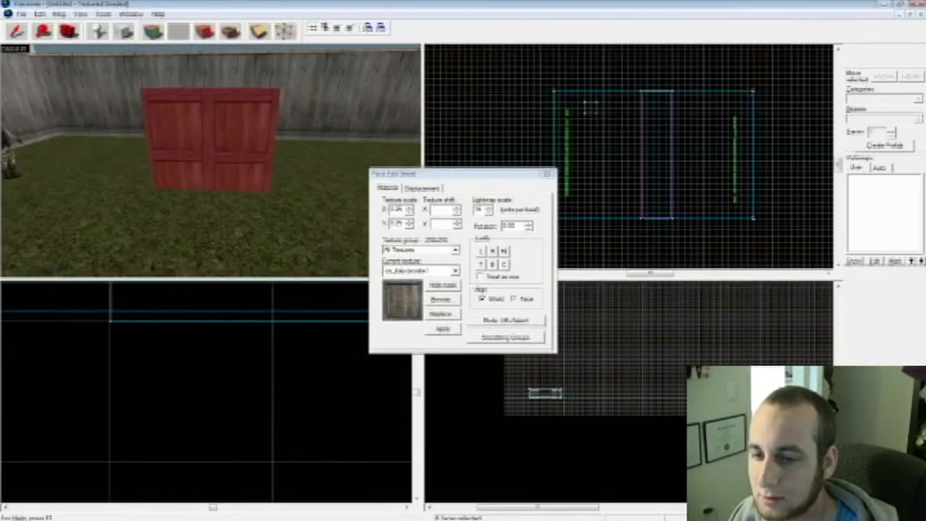
{"action": "left_click", "coordinate": [503, 250]}
{"action": "left_click", "coordinate": [547, 174]}
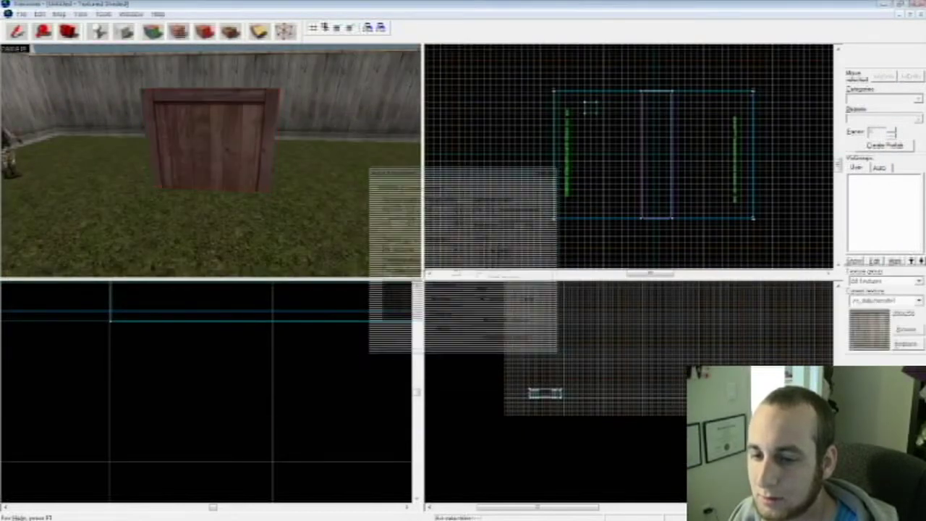
Raise the crate slightly so its underside rests on the grass floor
{"action": "left_click", "coordinate": [217, 142]}
{"action": "key", "text": "shift+x"}
{"action": "left_click_drag", "start_coordinate": [110, 313], "coordinate": [110, 288]}
{"action": "key", "text": "shift+s"}
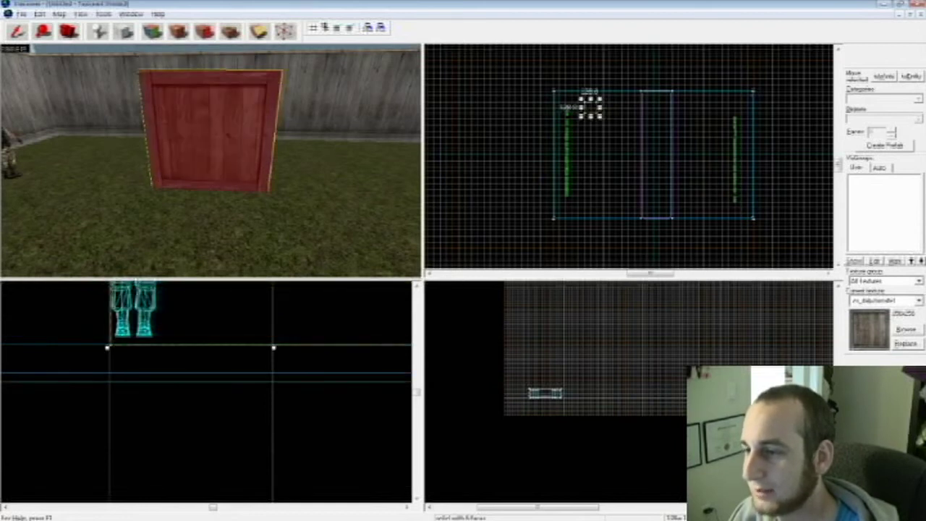
{"action": "key", "text": "z"}
{"action": "key", "text": "s"}
{"action": "key", "text": "w"}
{"action": "key", "text": "s"}
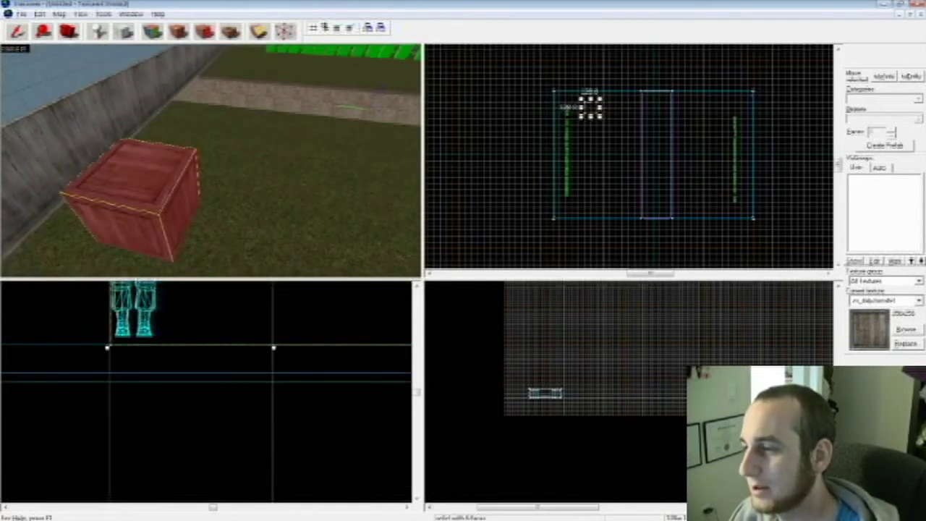
Scatter sixteen copies of the crate across the grass on both sides of the trench
{"action": "scroll", "coordinate": [628, 156], "scroll_direction": "up", "scroll_amount": 1}
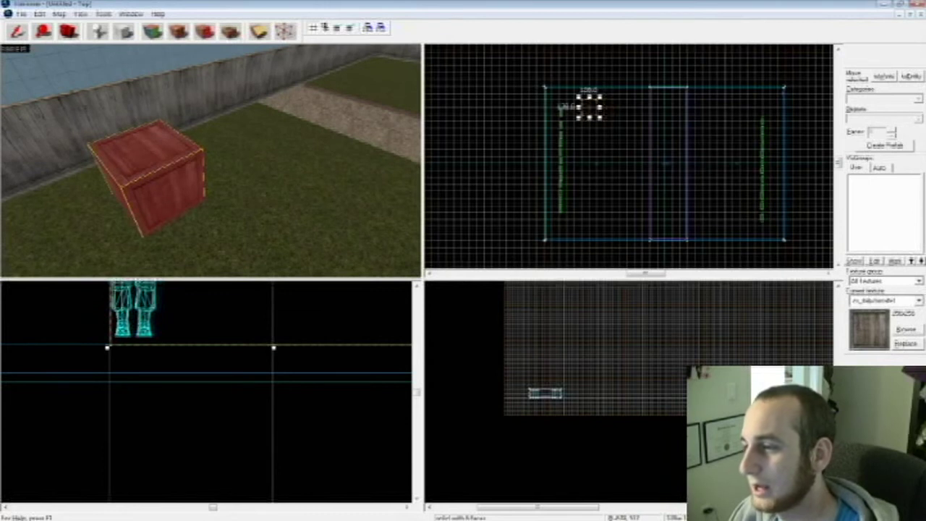
{"action": "left_click_drag", "start_coordinate": [595, 114], "coordinate": [748, 226], "text": "shift"}
{"action": "left_click_drag", "start_coordinate": [748, 226], "coordinate": [741, 151], "text": "shift"}
{"action": "left_click_drag", "start_coordinate": [742, 151], "coordinate": [710, 138], "text": "shift"}
{"action": "left_click_drag", "start_coordinate": [710, 137], "coordinate": [744, 115], "text": "shift"}
{"action": "left_click_drag", "start_coordinate": [744, 115], "coordinate": [591, 194], "text": "shift"}
Examine the crate layout and the trench from several angles in the 3D view
{"action": "key", "text": "z"}
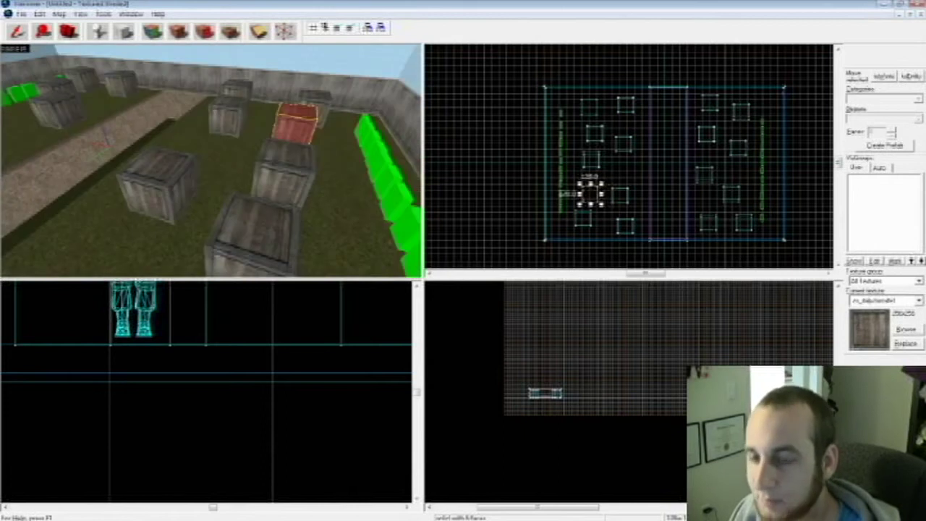
{"action": "key", "text": "w"}
{"action": "key", "text": "w"}
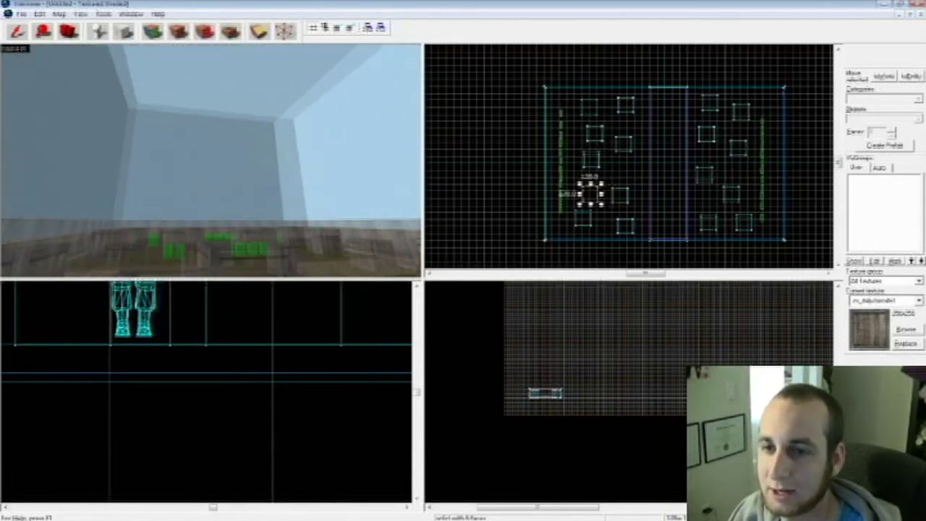
{"action": "key", "text": "s"}
{"action": "key", "text": "Left"}
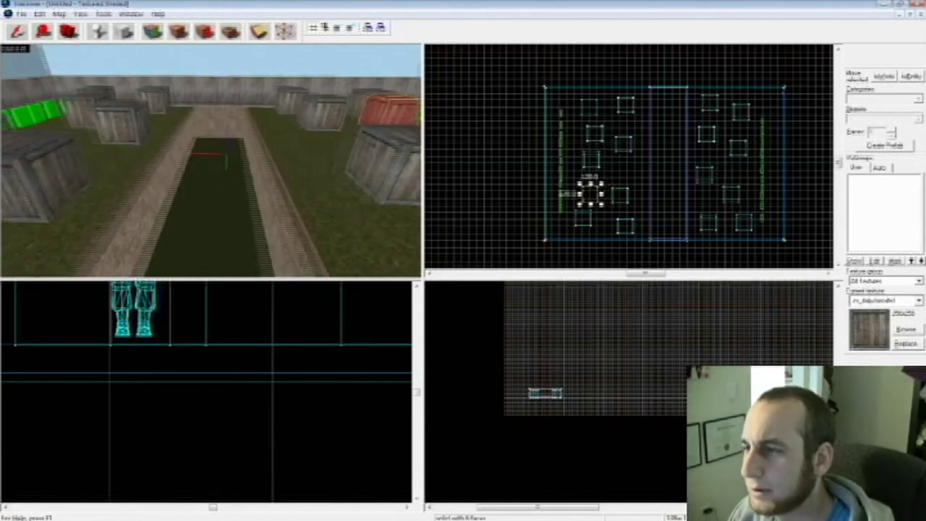
{"action": "key", "text": "Down"}
{"action": "key", "text": "Left"}
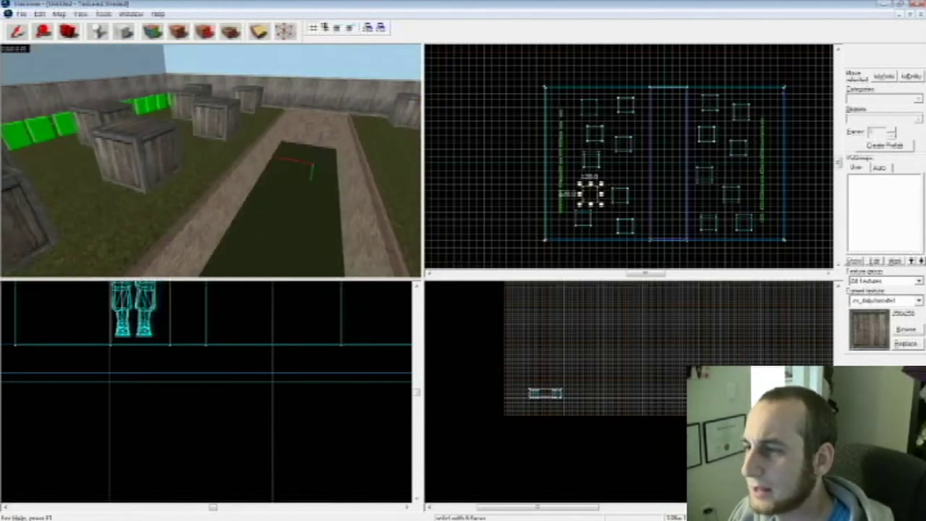
{"action": "key", "text": "Right"}
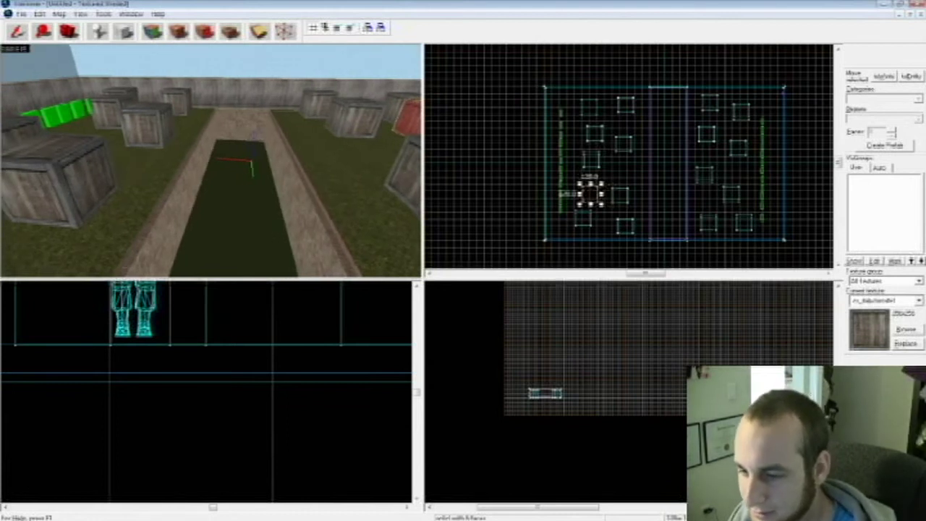
Create a thin plank block 448 units long and 64 units wide, spanning the trench near one end at floor level
{"action": "left_click", "coordinate": [125, 31]}
{"action": "scroll", "coordinate": [654, 101], "scroll_direction": "up", "scroll_amount": 7}
{"action": "left_click_drag", "start_coordinate": [637, 97], "coordinate": [799, 125]}
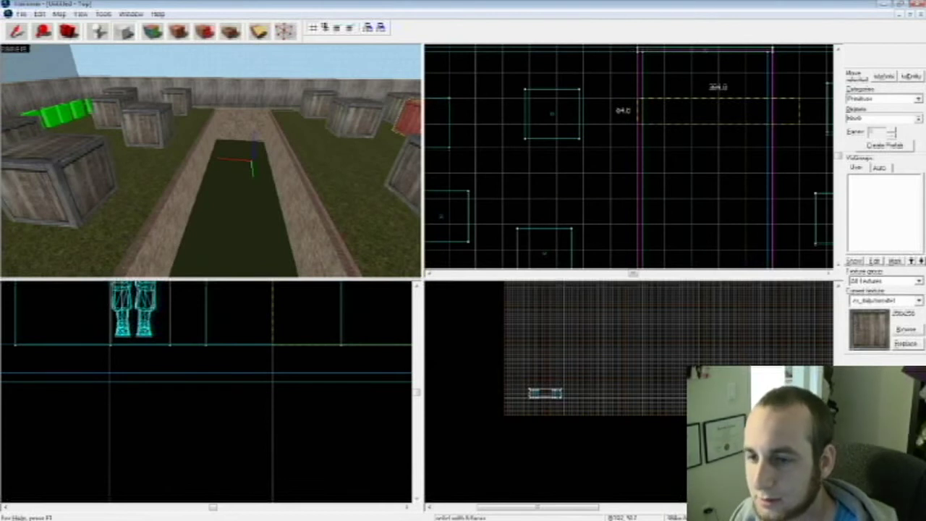
{"action": "left_click_drag", "start_coordinate": [638, 124], "coordinate": [610, 125]}
{"action": "scroll", "coordinate": [314, 358], "scroll_direction": "down", "scroll_amount": 3}
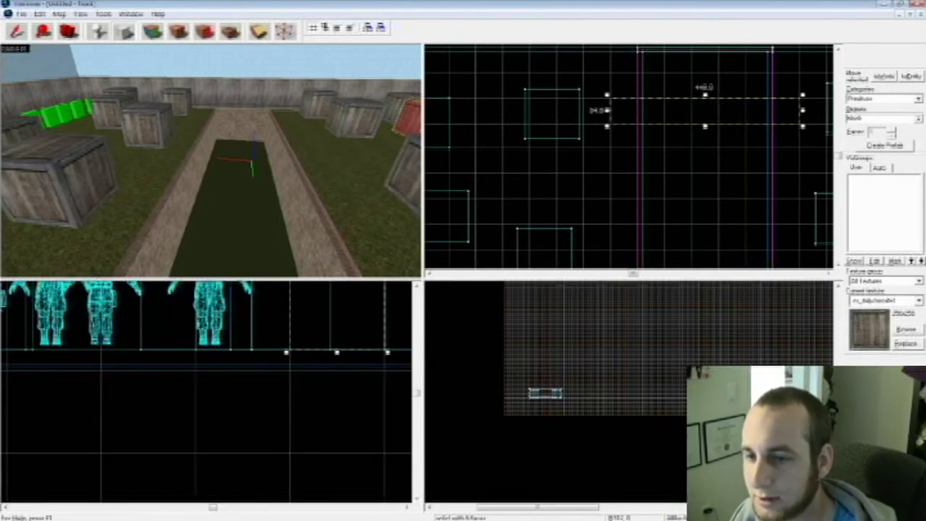
{"action": "scroll", "coordinate": [206, 390], "scroll_direction": "down", "scroll_amount": 2}
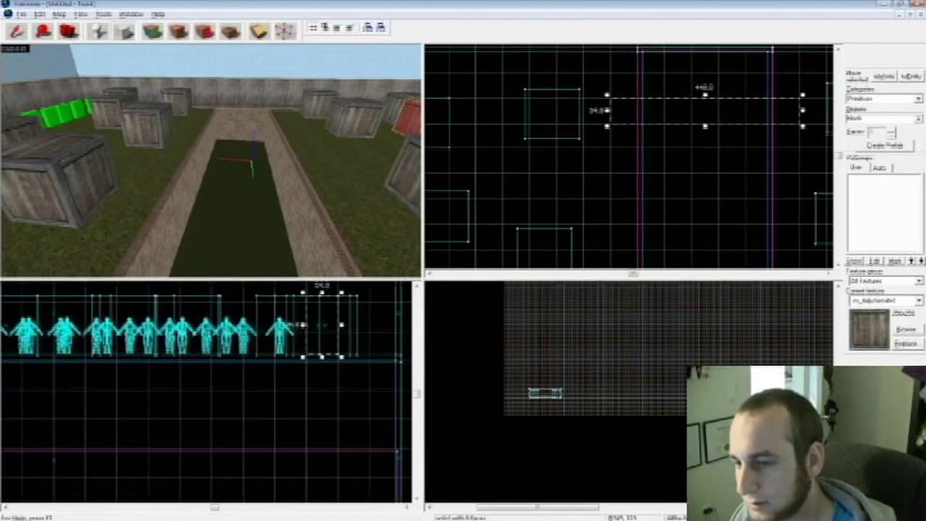
{"action": "left_click_drag", "start_coordinate": [322, 293], "coordinate": [322, 346]}
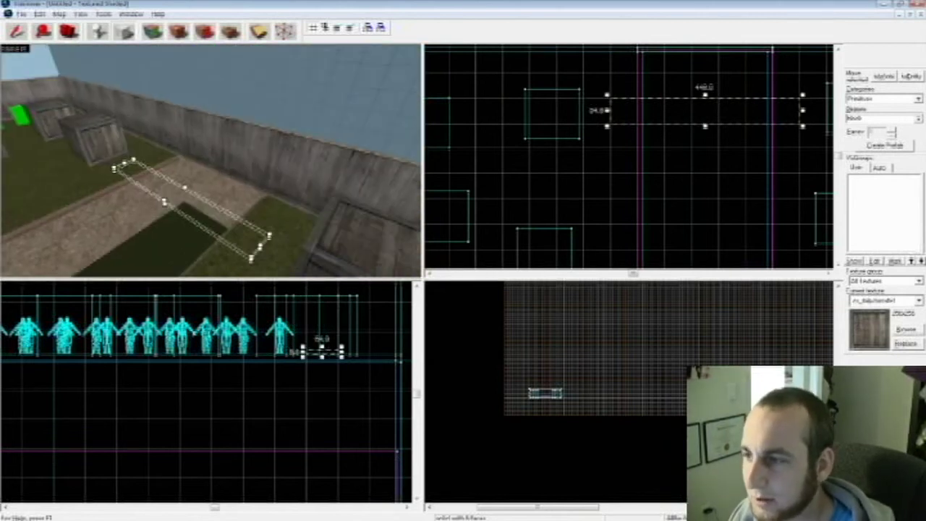
{"action": "key", "text": "Return"}
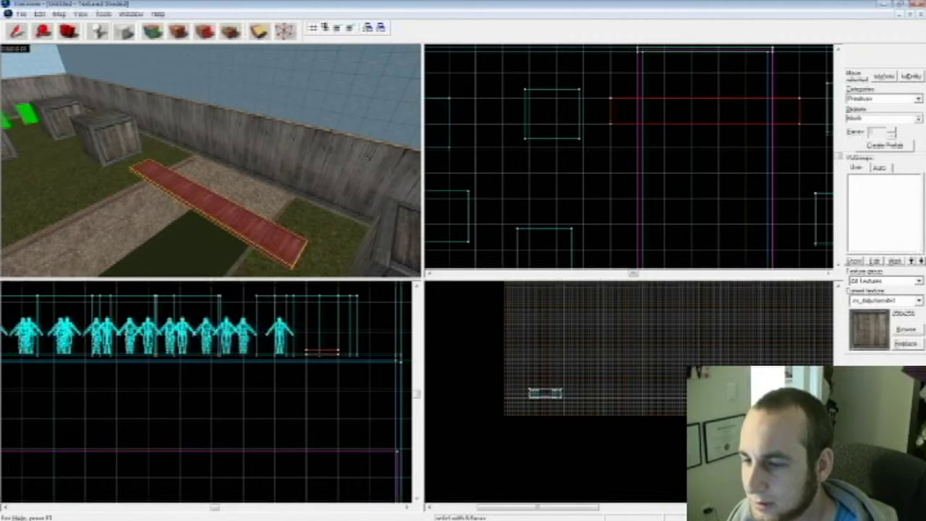
Apply a dark brown wood plank texture to all faces of the bridge block
{"action": "key", "text": "shift+a"}
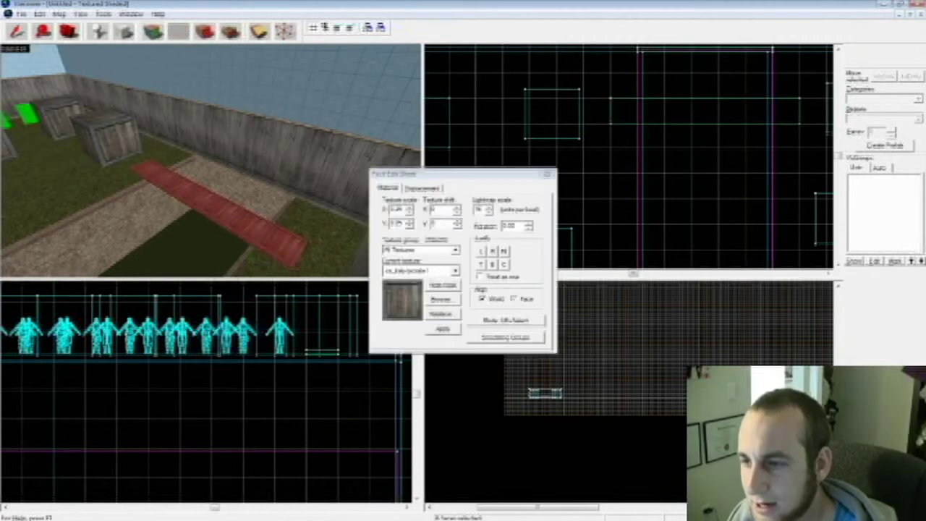
{"action": "left_click", "coordinate": [441, 300]}
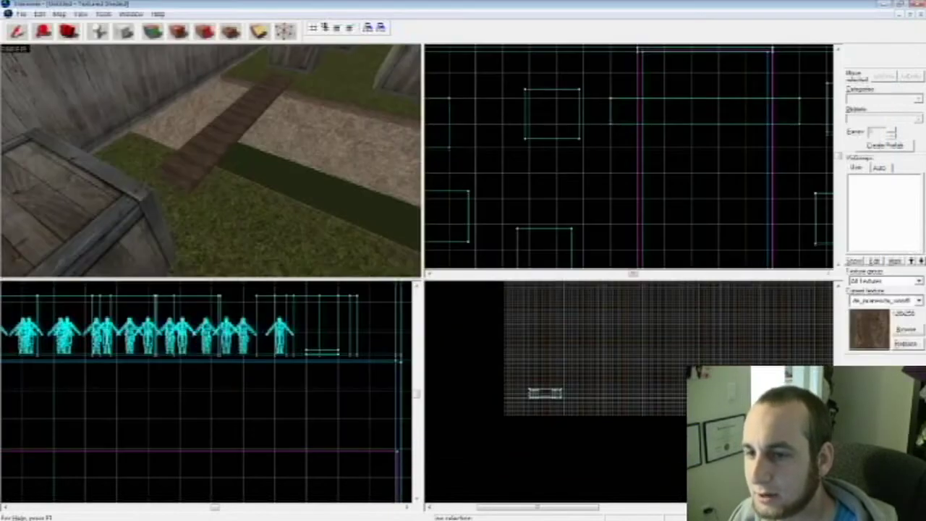
Tie the bridge block to a func_breakable entity
{"action": "left_click", "coordinate": [226, 146]}
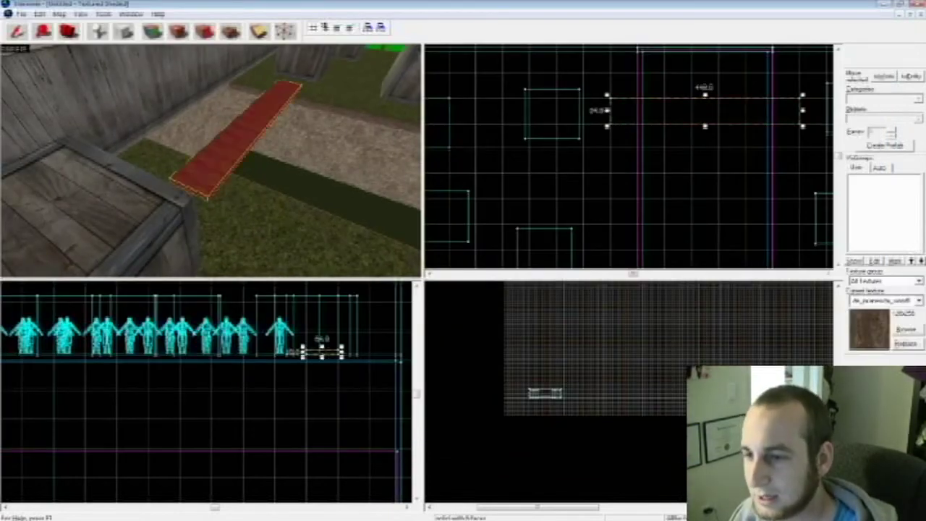
{"action": "key", "text": "ctrl+t"}
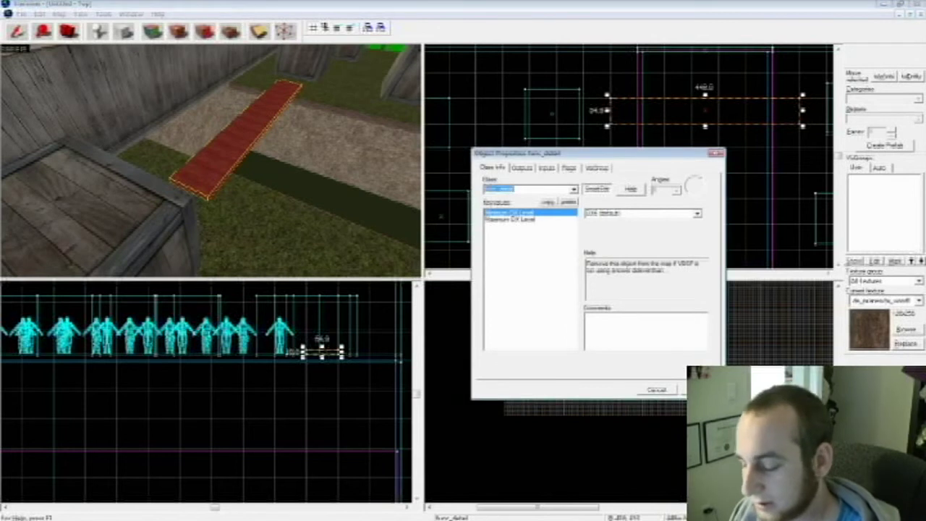
{"action": "type", "text": "breakable"}
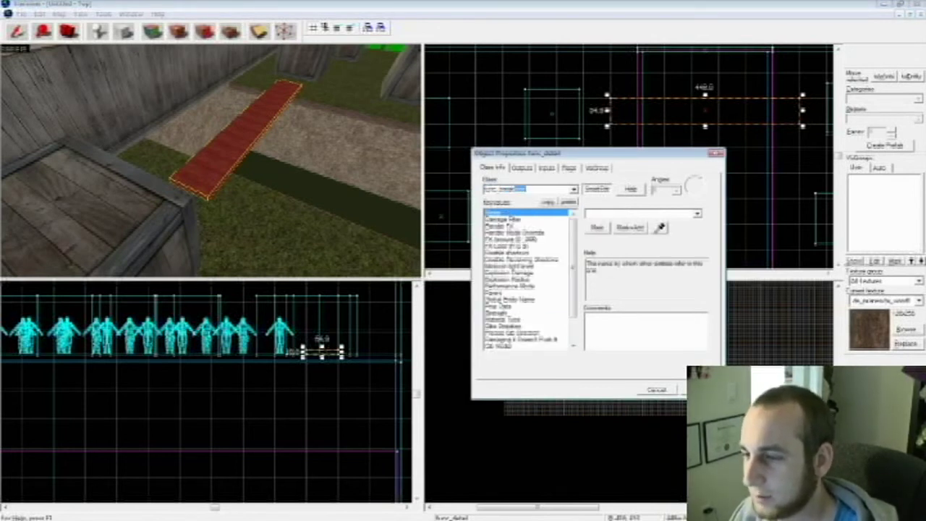
Set the bridge's func_breakable strength to 50 and apply it
{"action": "left_click", "coordinate": [503, 319]}
{"action": "left_click", "coordinate": [499, 312]}
{"action": "key", "text": "Tab"}
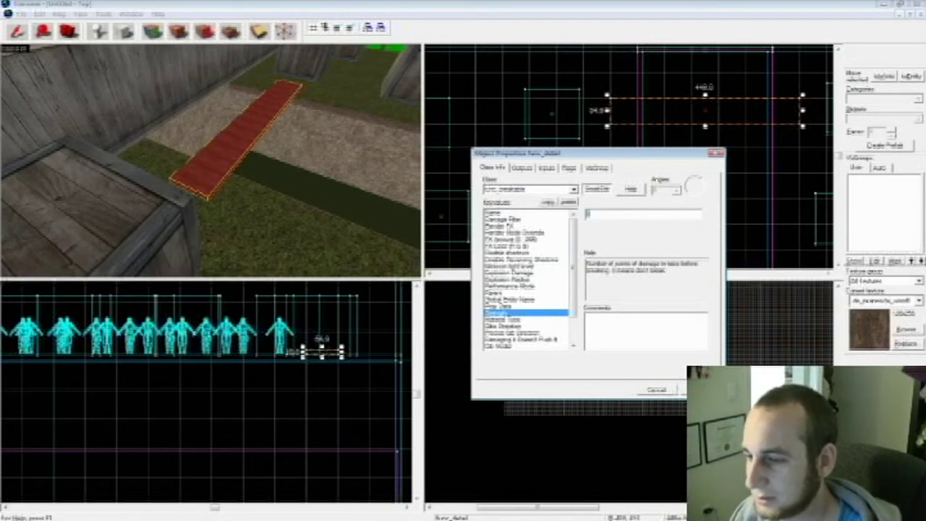
{"action": "type", "text": "50"}
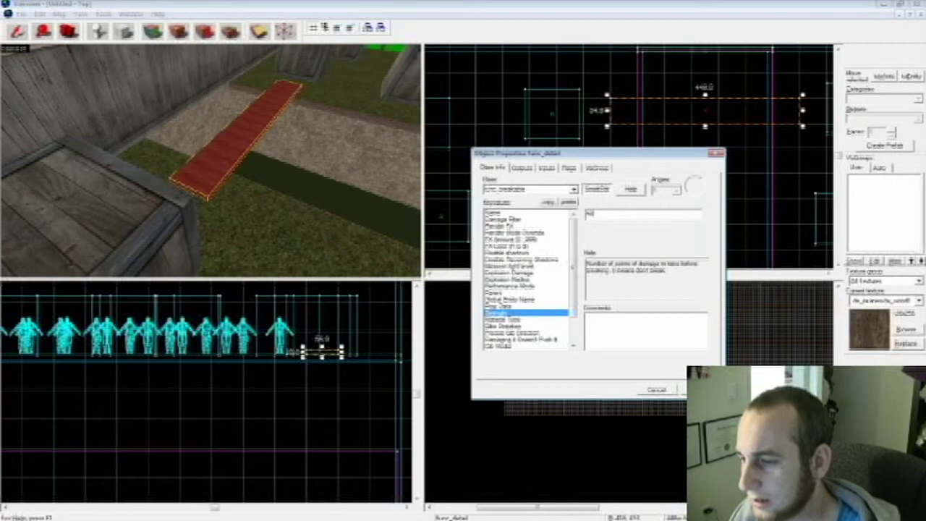
{"action": "scroll", "coordinate": [527, 281], "scroll_direction": "down", "scroll_amount": 2}
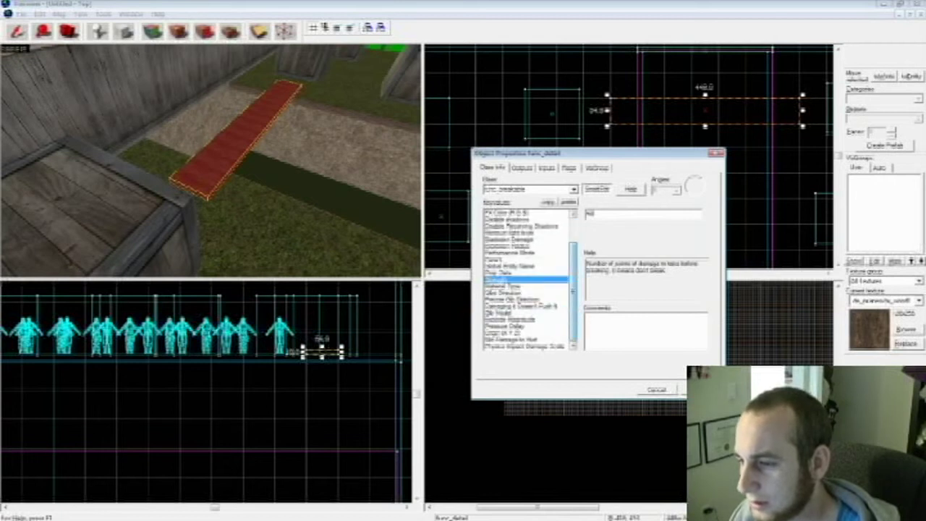
{"action": "scroll", "coordinate": [526, 281], "scroll_direction": "up", "scroll_amount": 2}
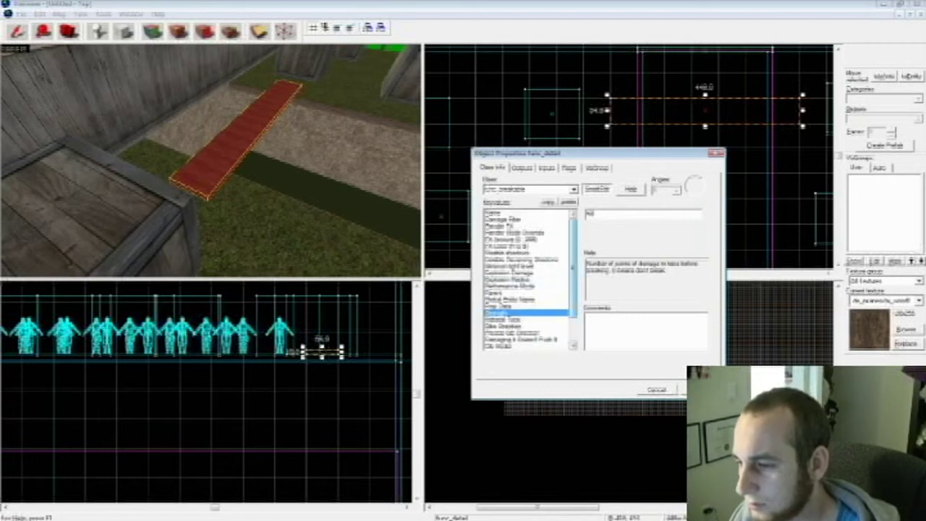
{"action": "left_click", "coordinate": [699, 389]}
Set the breakable bridge's material type to Wood and apply the entity properties
{"action": "left_click", "coordinate": [504, 319]}
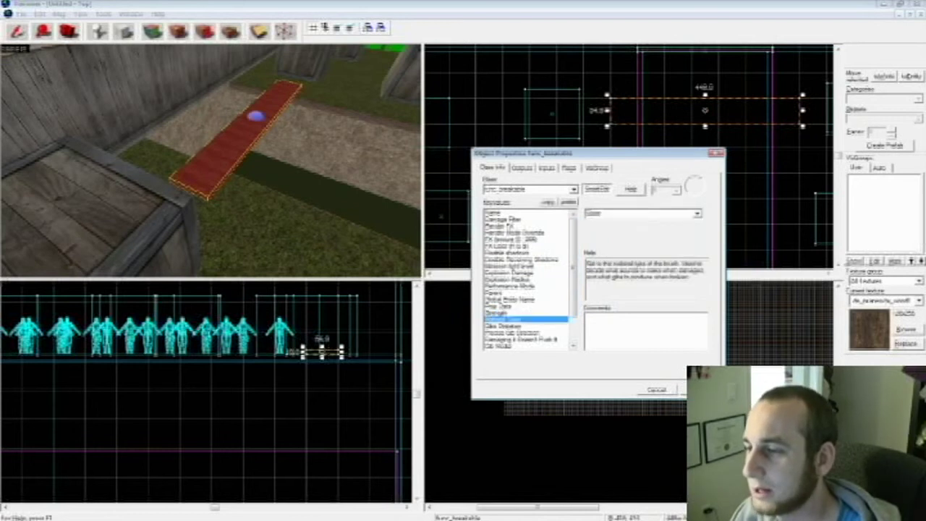
{"action": "left_click", "coordinate": [696, 214]}
{"action": "left_click", "coordinate": [608, 229]}
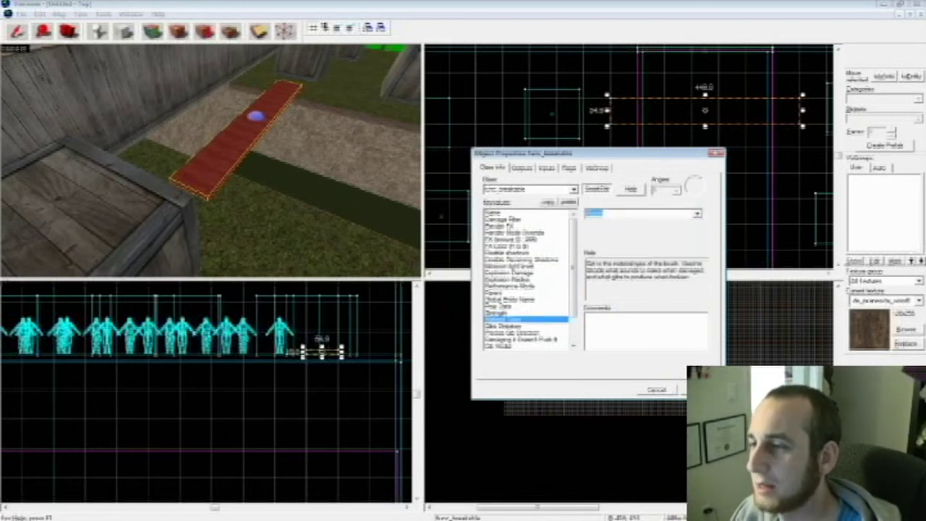
{"action": "left_click", "coordinate": [699, 389]}
{"action": "left_click", "coordinate": [657, 389]}
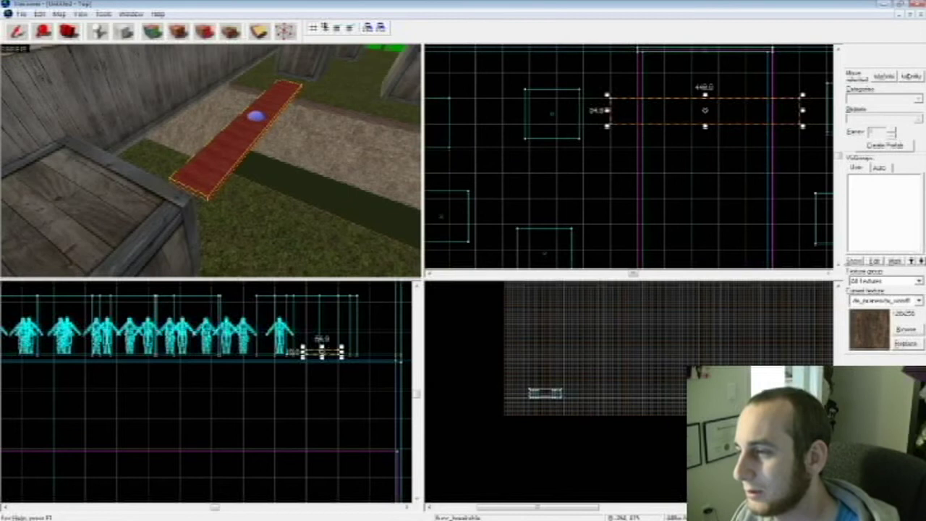
Duplicate the bridge along the trench in the top view to make five spaced crossings
{"action": "scroll", "coordinate": [676, 175], "scroll_direction": "down", "scroll_amount": 5}
{"action": "scroll", "coordinate": [687, 152], "scroll_direction": "down", "scroll_amount": 1}
{"action": "left_click_drag", "start_coordinate": [697, 98], "coordinate": [698, 167]}
{"action": "left_click_drag", "start_coordinate": [698, 167], "coordinate": [697, 249], "text": "shift"}
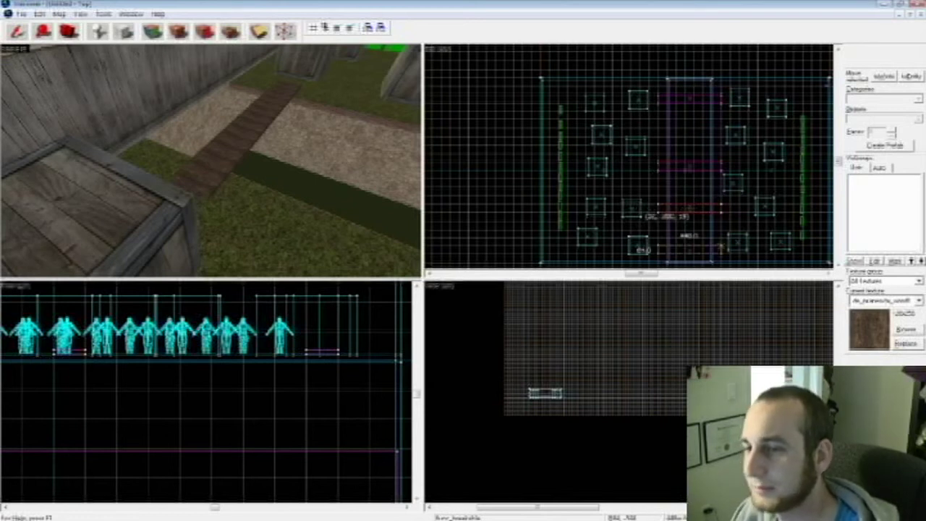
{"action": "left_click_drag", "start_coordinate": [689, 211], "coordinate": [688, 249]}
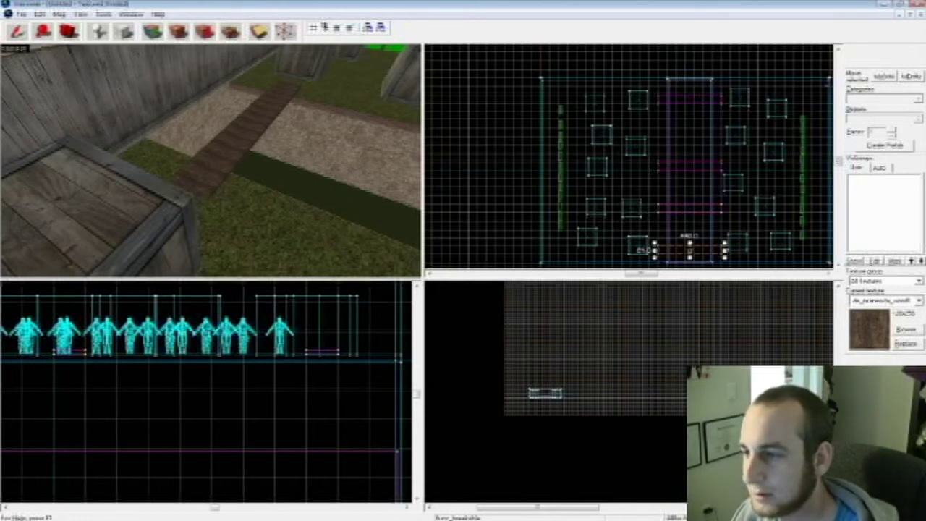
{"action": "left_click", "coordinate": [689, 165]}
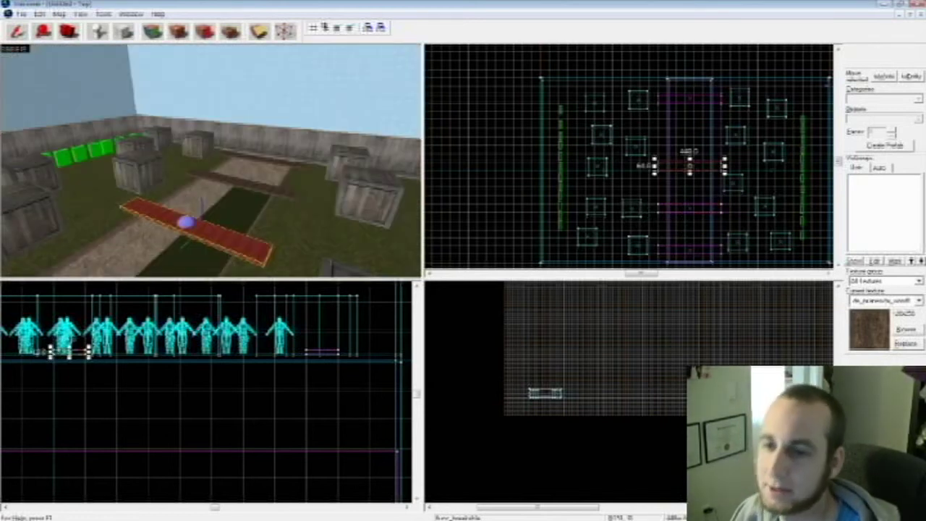
{"action": "left_click_drag", "start_coordinate": [690, 166], "coordinate": [689, 132], "text": "shift"}
Examine the spacing of the five bridges across the trench from several angles in the 3D view
{"action": "key", "text": "s"}
{"action": "key", "text": "s"}
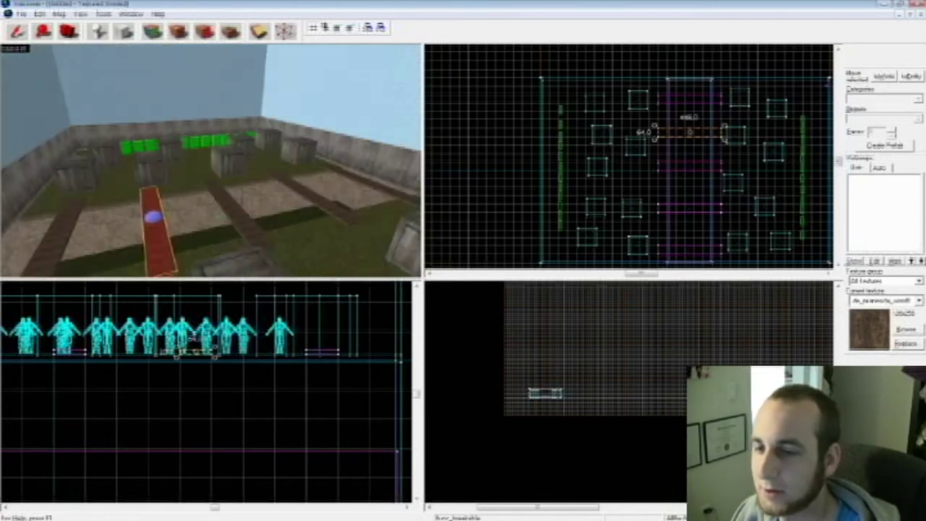
{"action": "key", "text": "a"}
{"action": "key", "text": "a"}
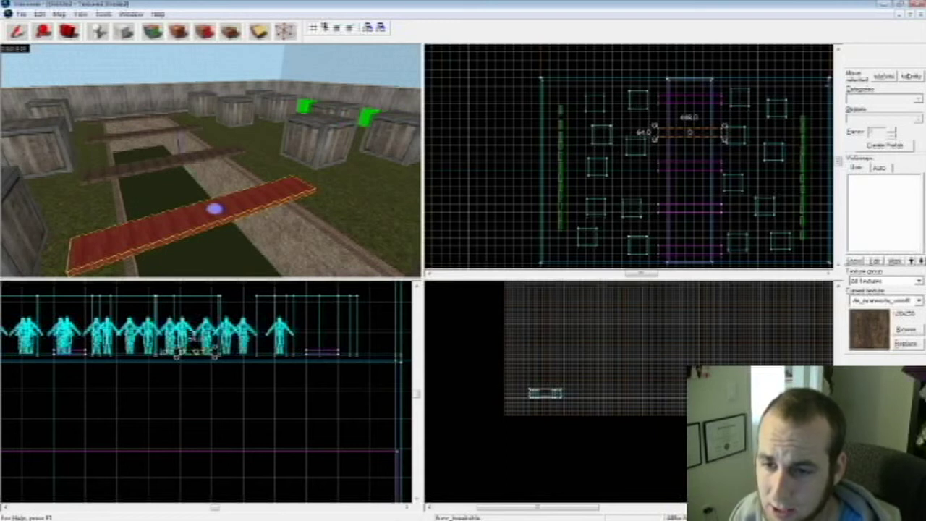
{"action": "key", "text": "d"}
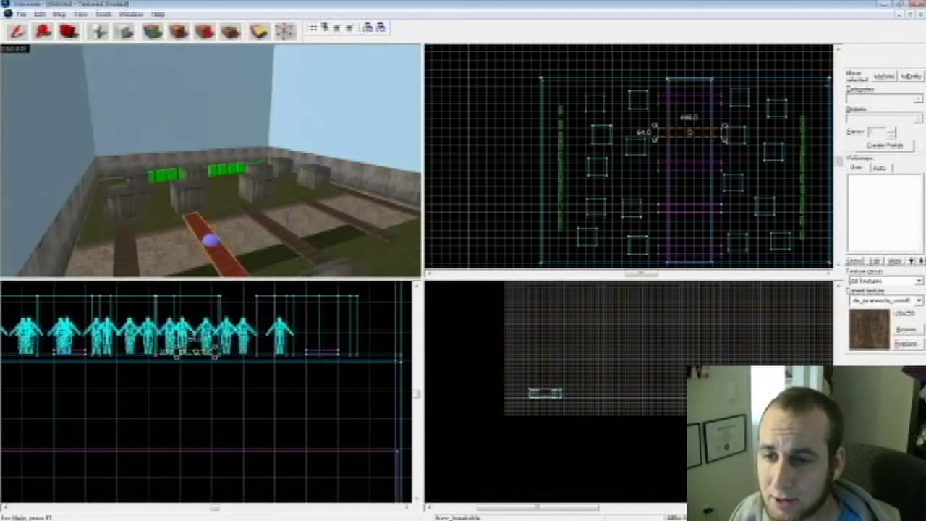
{"action": "key", "text": "Right"}
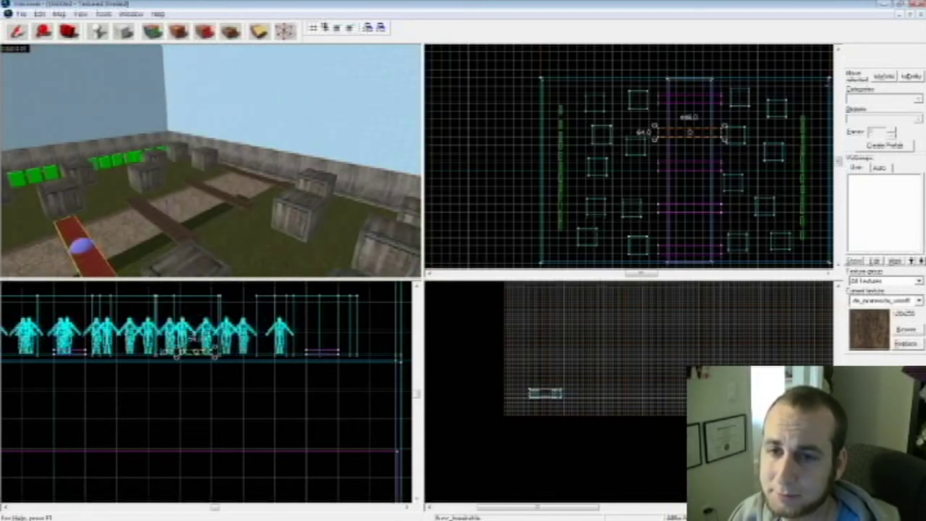
{"action": "key", "text": "z"}
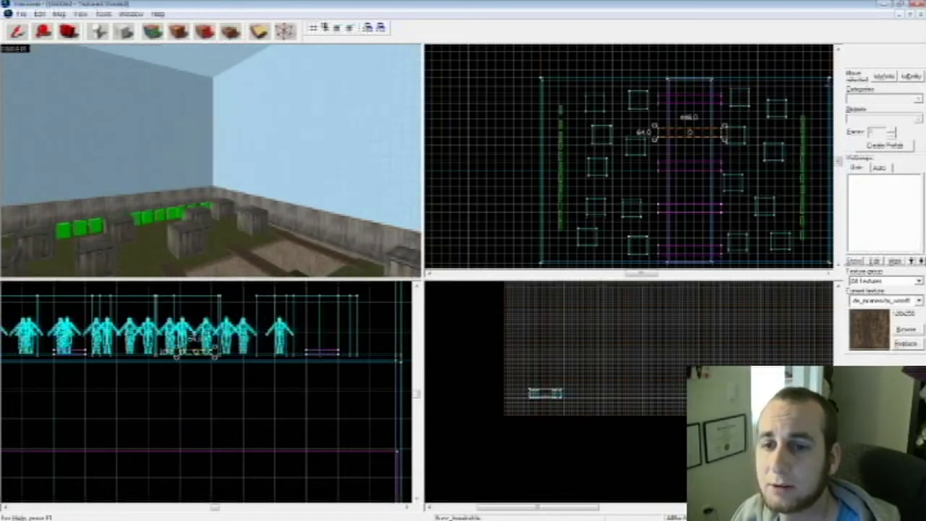
Run the map compile and save the map file as gg_awesomemap
{"action": "left_click", "coordinate": [22, 14]}
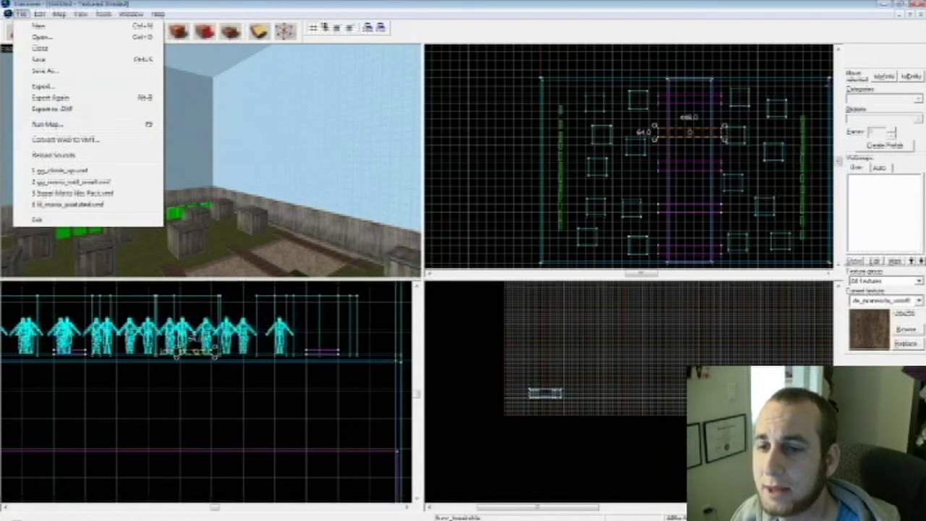
{"action": "left_click", "coordinate": [47, 125]}
{"action": "key", "text": "Return"}
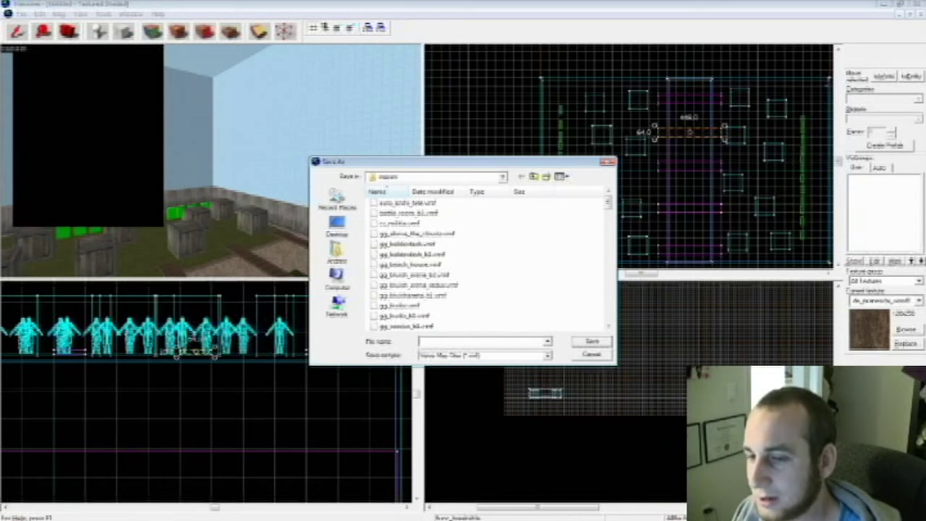
{"action": "type", "text": "gg"}
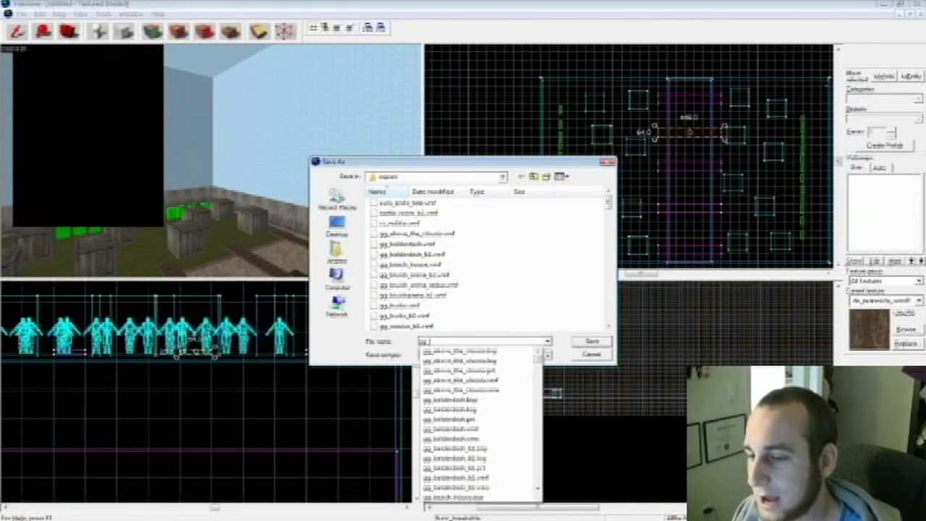
{"action": "type", "text": "_awesomemap"}
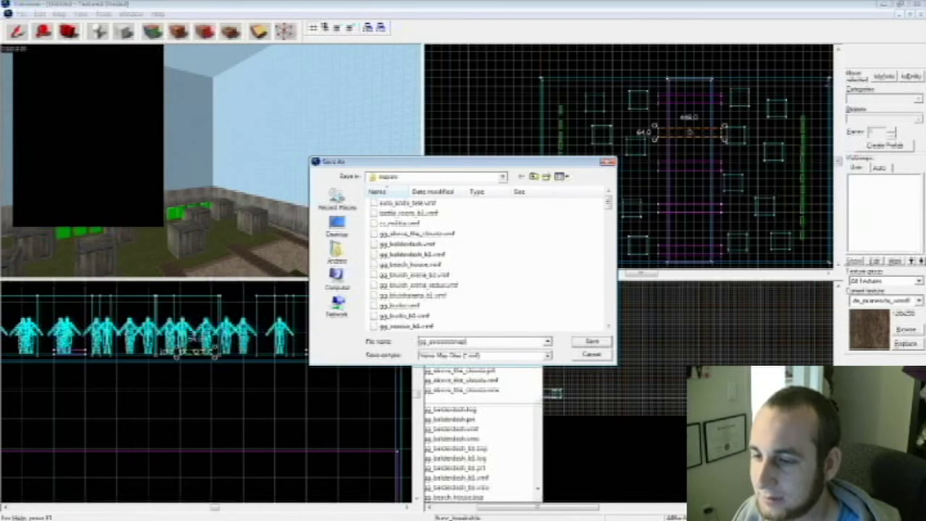
{"action": "key", "text": "Return"}
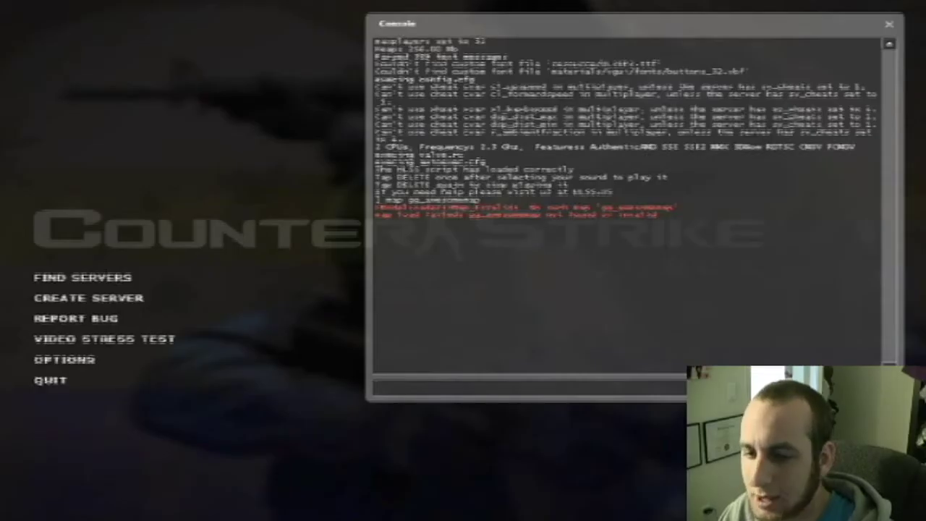
Load gg_awesomemap in Counter-Strike: Source with the console map command and join the CT forces
{"action": "key", "text": "grave"}
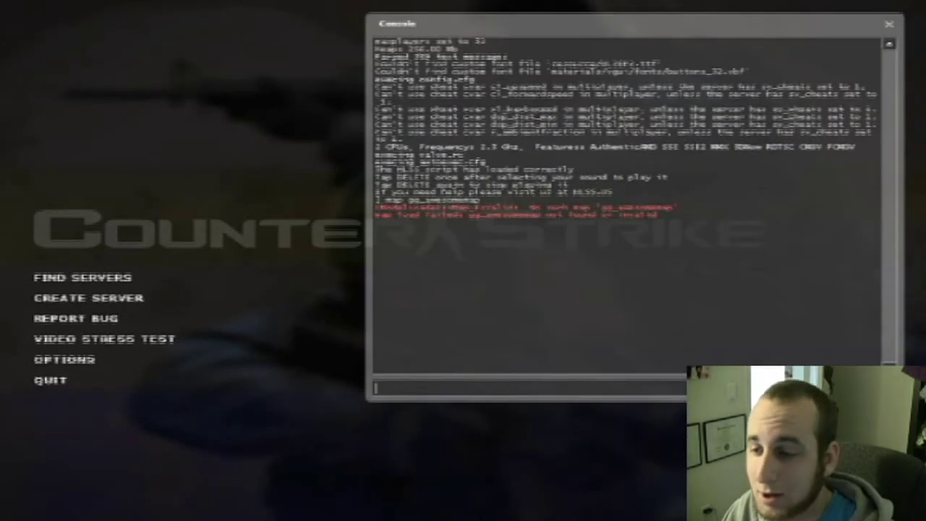
{"action": "key", "text": "grave"}
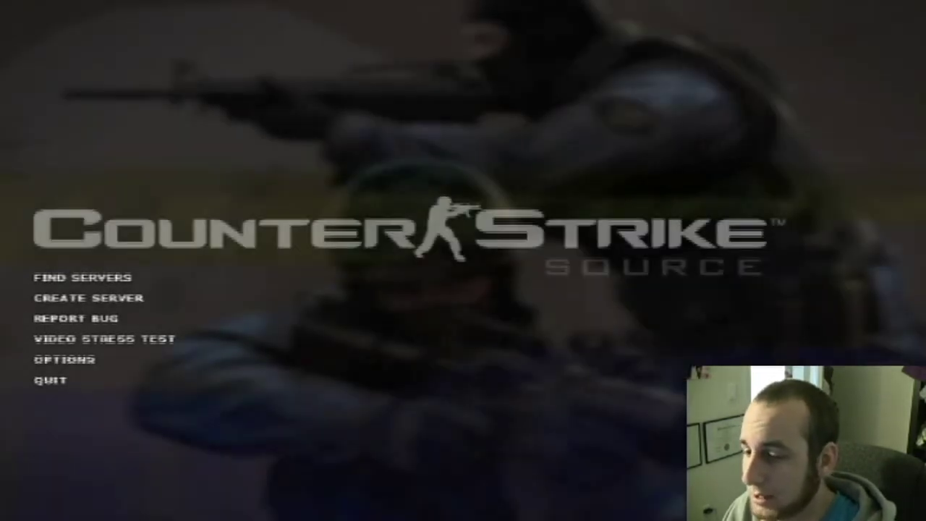
{"action": "key", "text": "grave"}
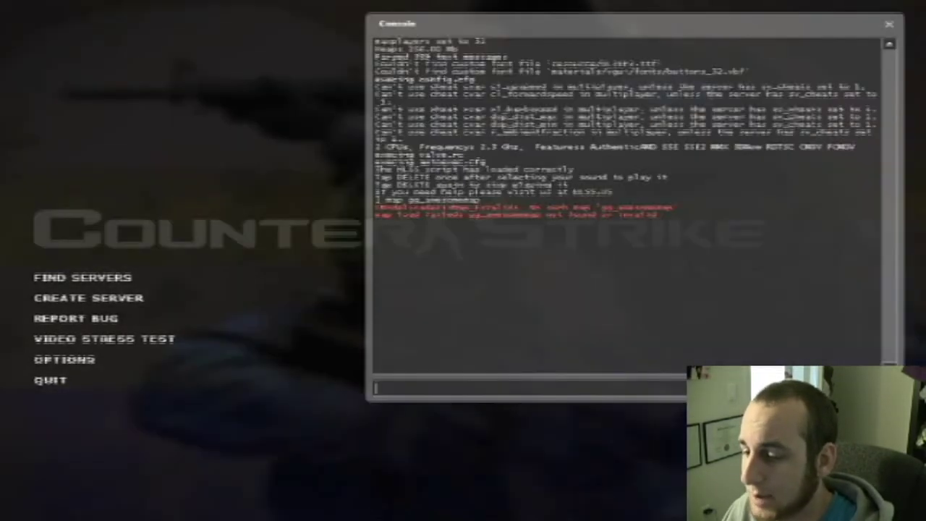
{"action": "type", "text": "map gg_awe"}
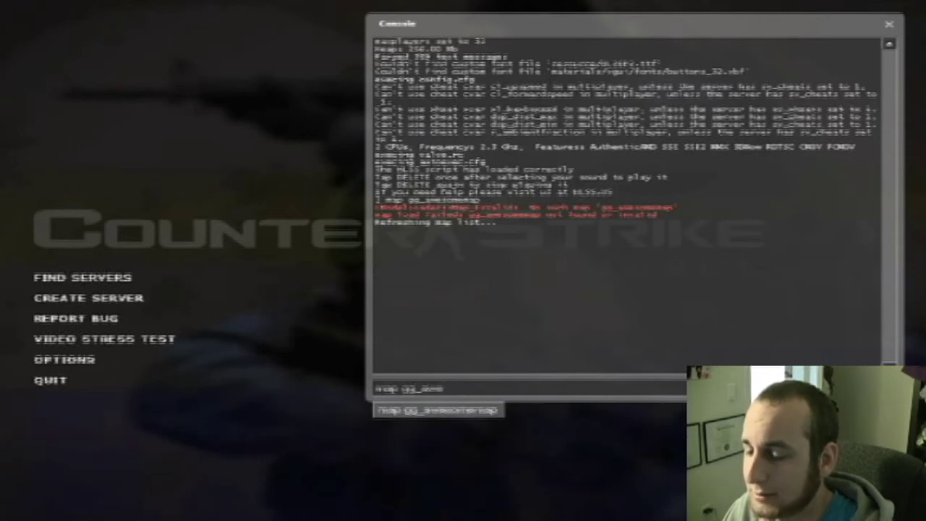
{"action": "key", "text": "Tab"}
{"action": "key", "text": "Return"}
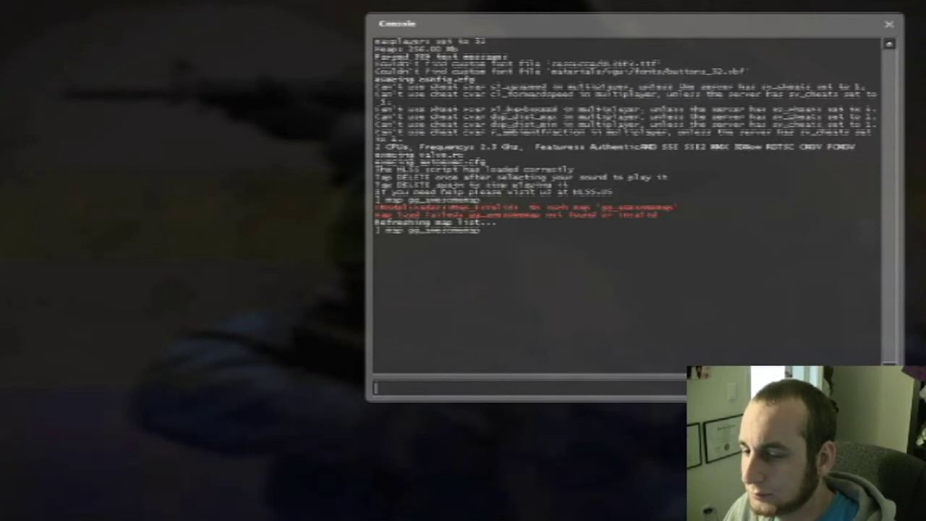
{"action": "type", "text": "a"}
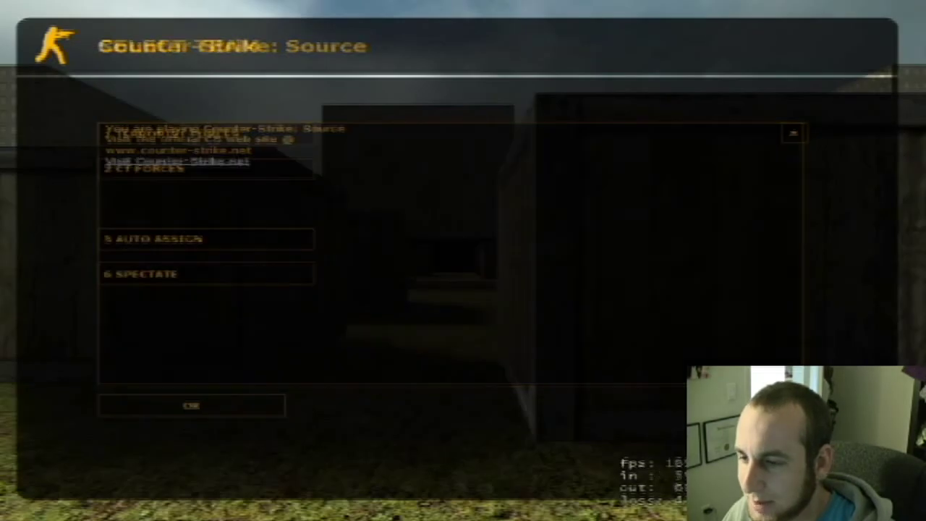
{"action": "key", "text": "2"}
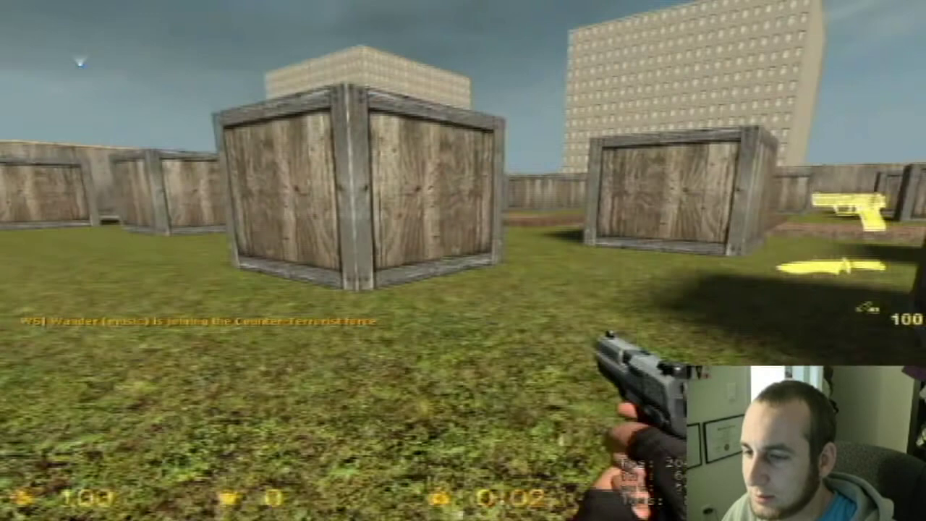
Walk around the spawn area of the loaded map to inspect the crates, wooden perimeter wall and skybox
{"action": "key", "text": "w"}
{"action": "key", "text": "Tab"}
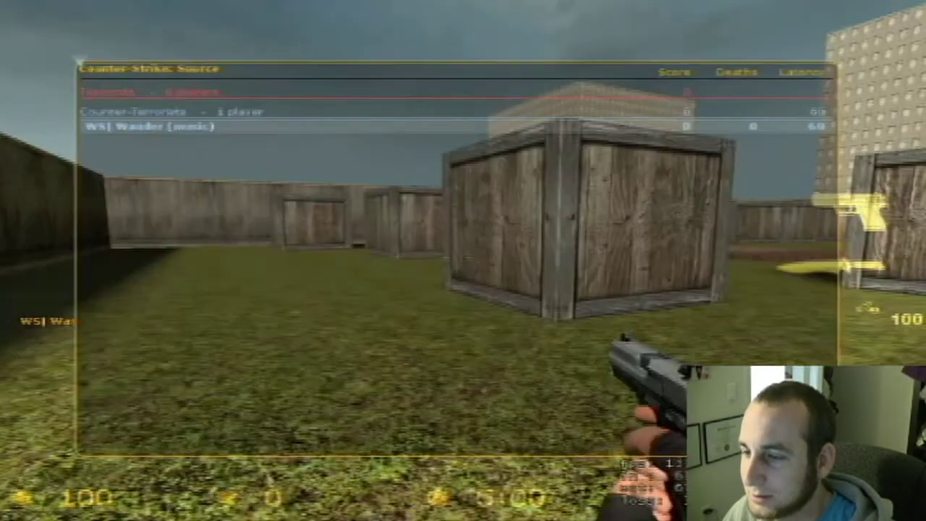
{"action": "key", "text": "w"}
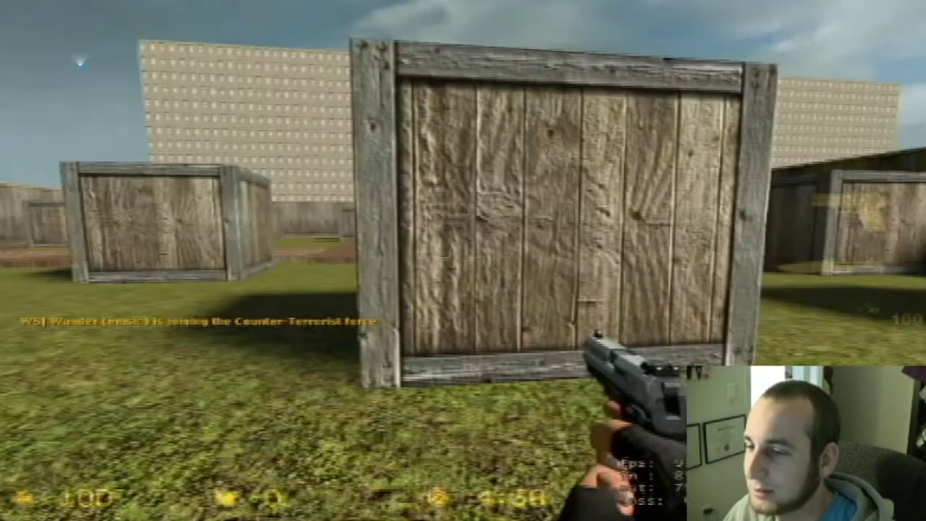
{"action": "key", "text": "w"}
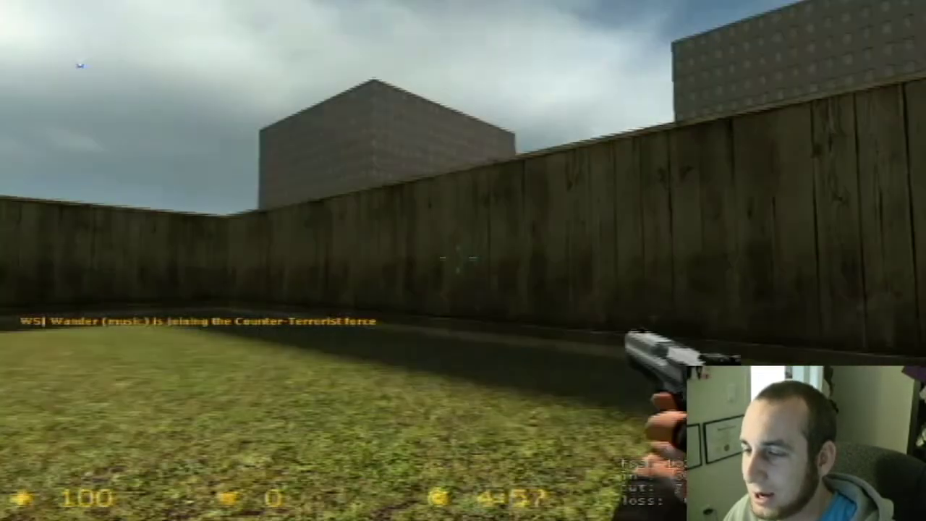
{"action": "key", "text": "w"}
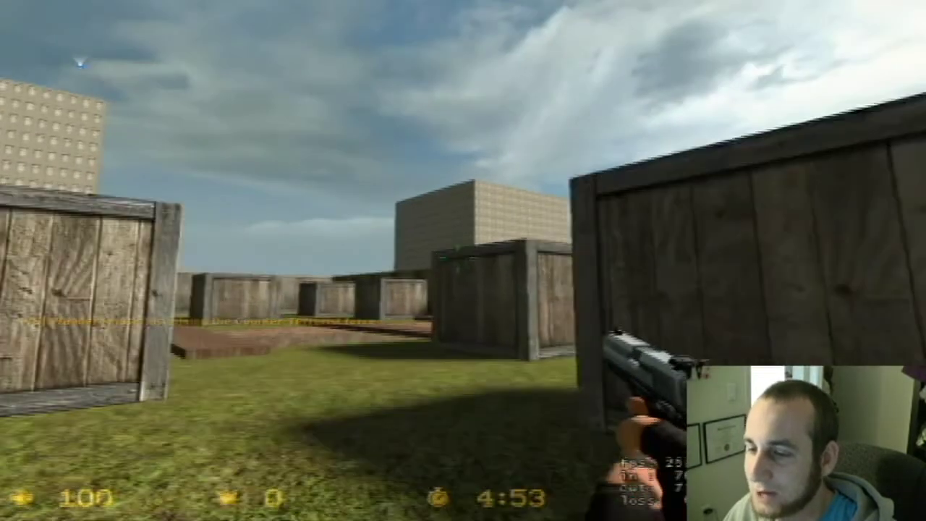
Examine the wooden perimeter wall and its corner up close, including its texture and the shadows cast on the grass
{"action": "key", "text": "a"}
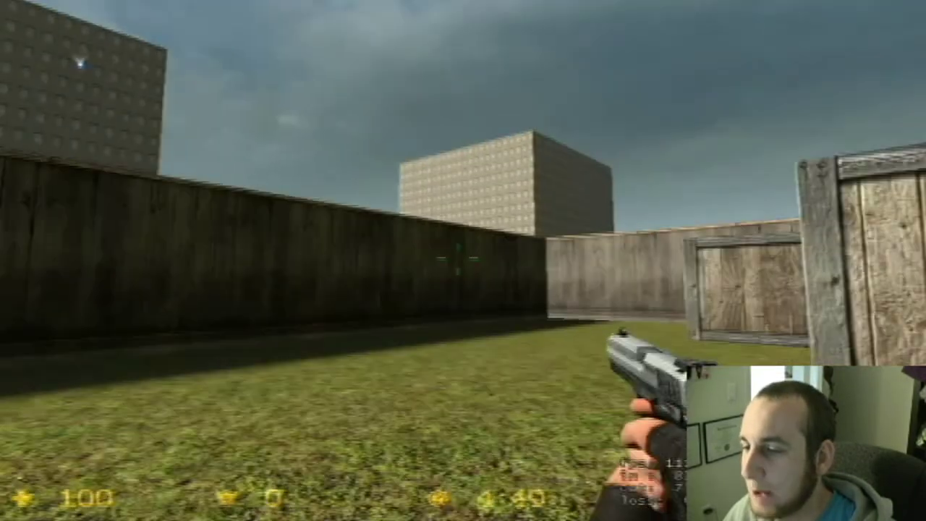
{"action": "key", "text": "w"}
{"action": "key", "text": "w"}
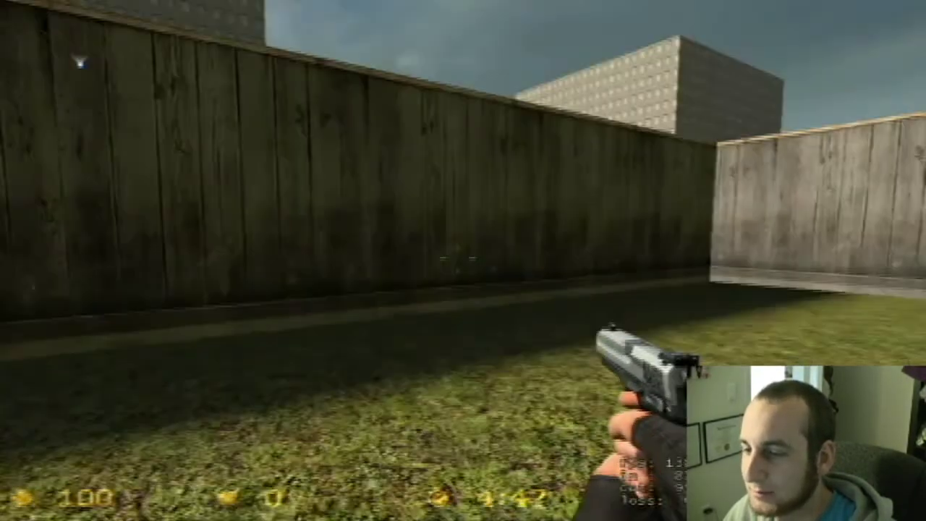
{"action": "key", "text": "a"}
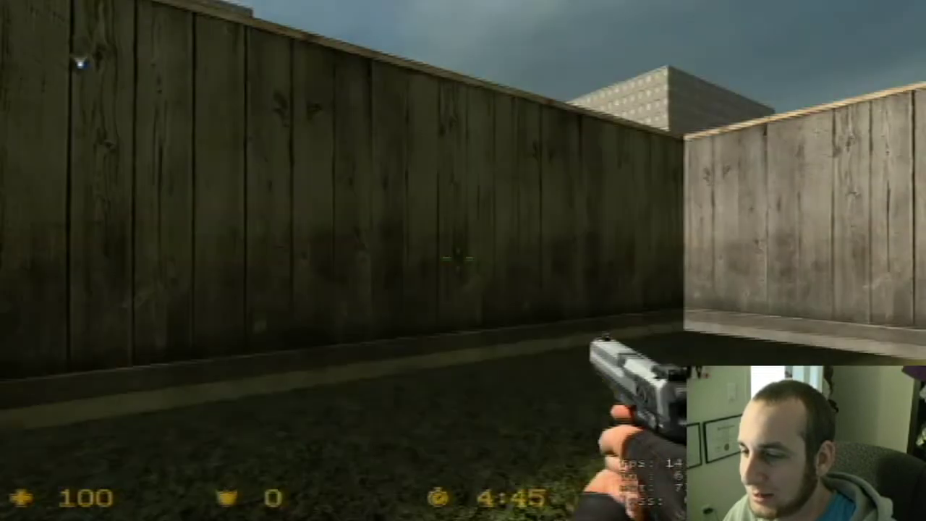
{"action": "key", "text": "s"}
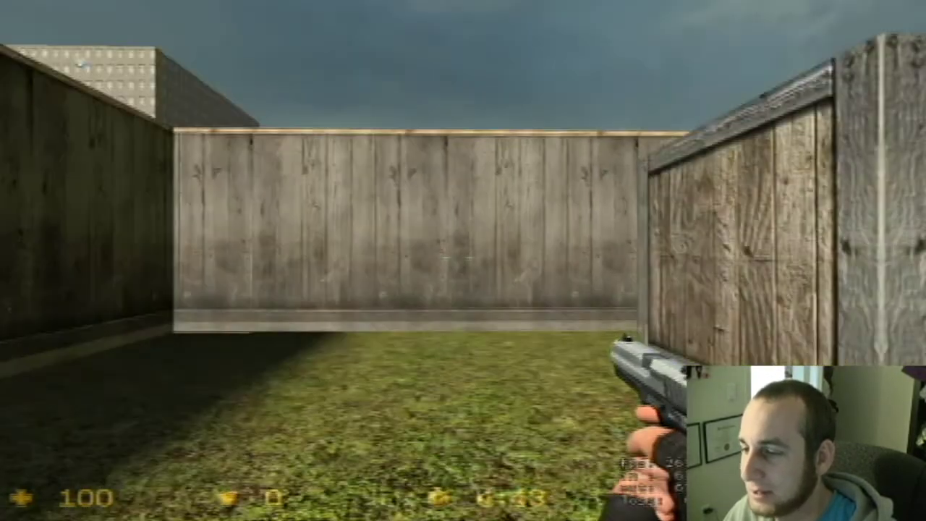
{"action": "key", "text": "w"}
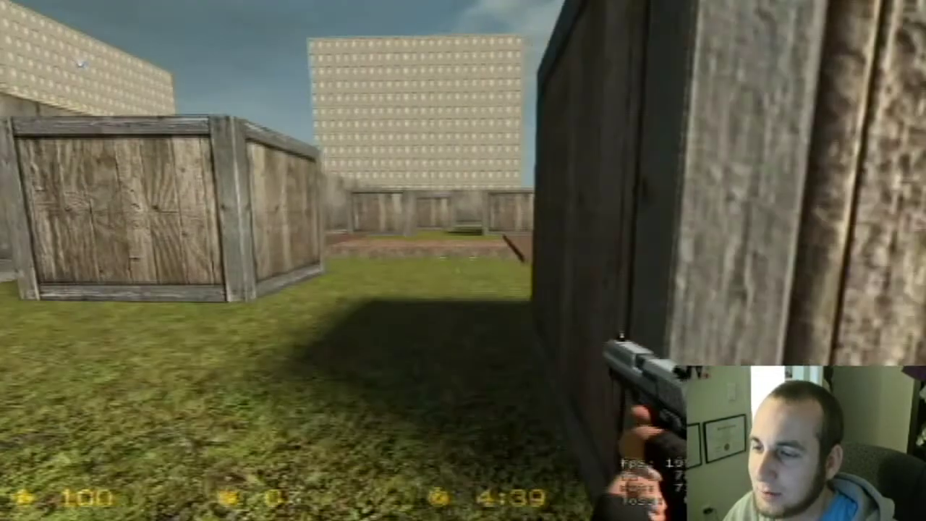
Walk up to the trench and inspect the wooden bridges, the water and the nearby crates from the grass edge
{"action": "key", "text": "w"}
{"action": "key", "text": "d"}
{"action": "key", "text": "w"}
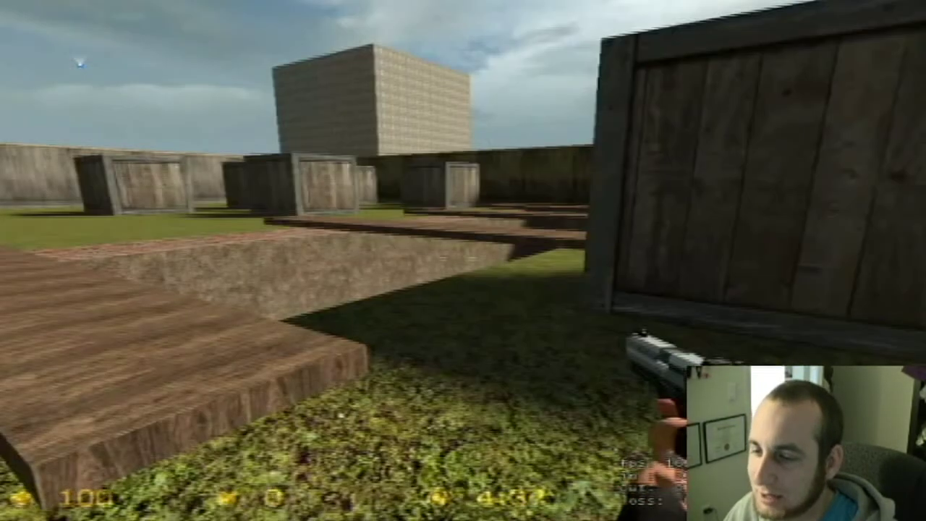
{"action": "key", "text": "s"}
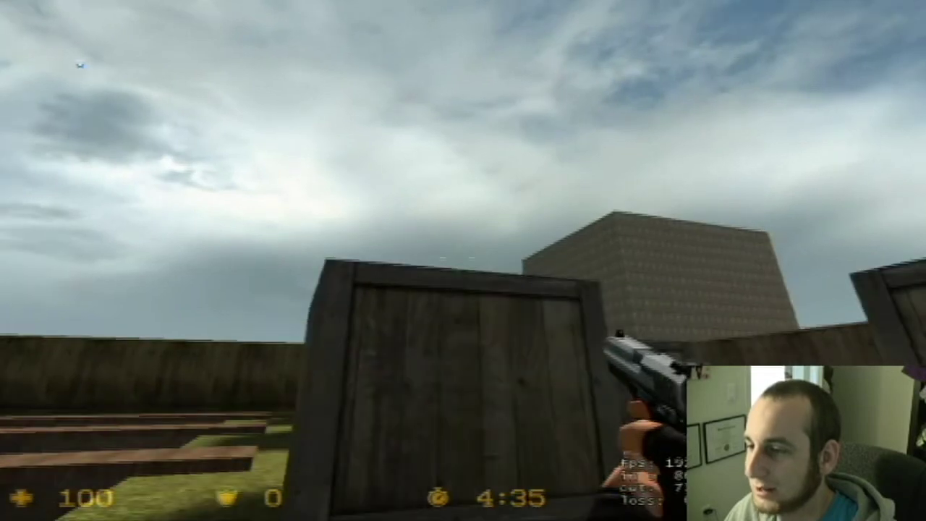
{"action": "key", "text": "w"}
{"action": "key", "text": "w"}
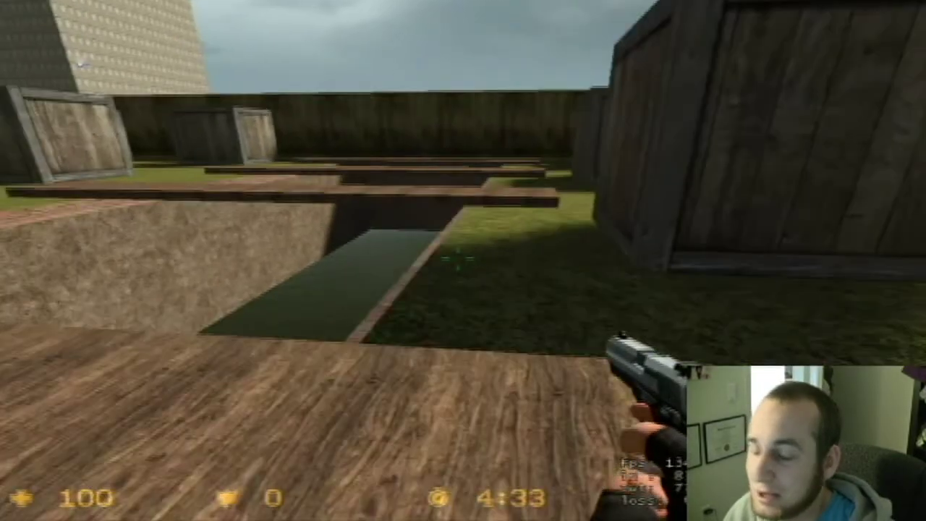
{"action": "key", "text": "d"}
{"action": "key", "text": "a"}
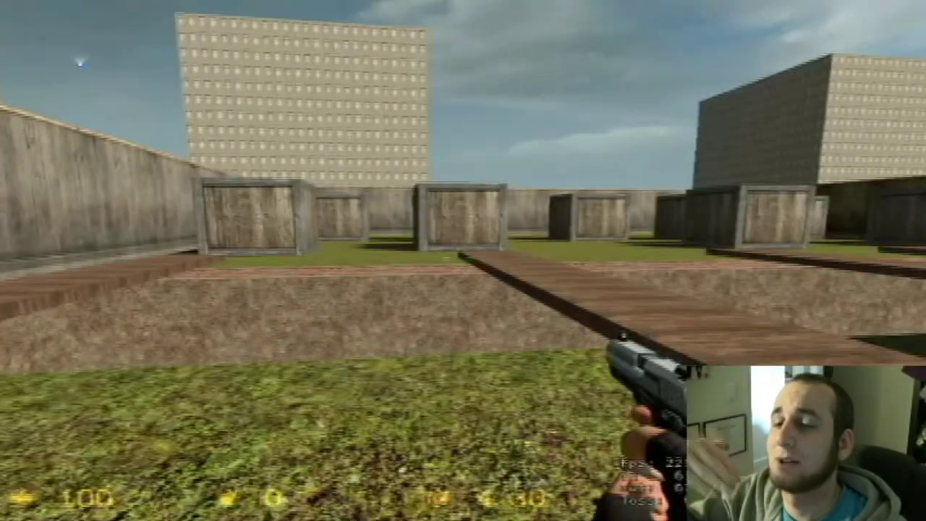
{"action": "key", "text": "d"}
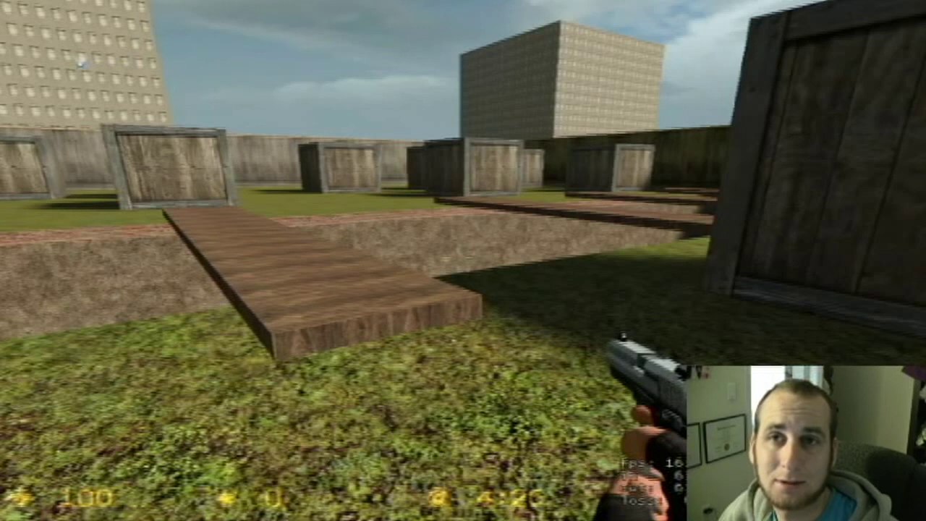
Cross the trench on a wooden bridge to test walking over it
{"action": "key", "text": "w"}
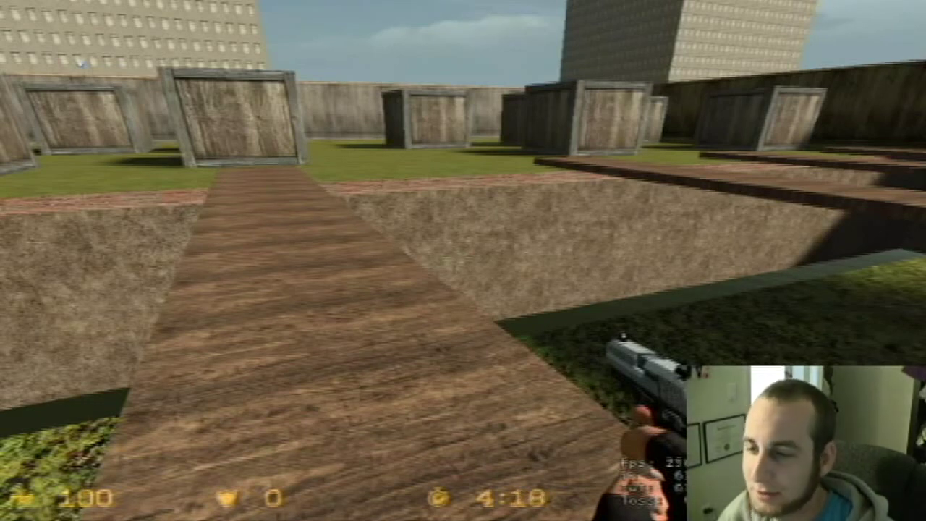
{"action": "key", "text": "w"}
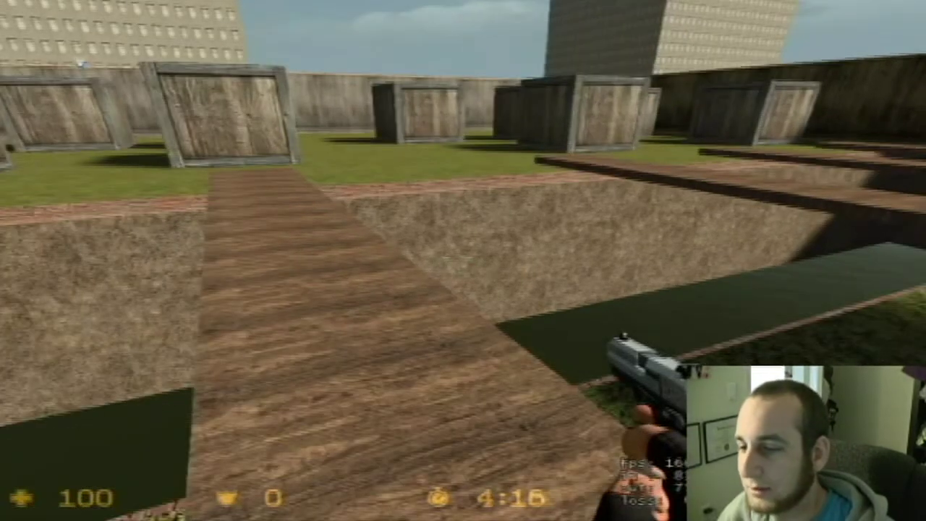
{"action": "key", "text": "w"}
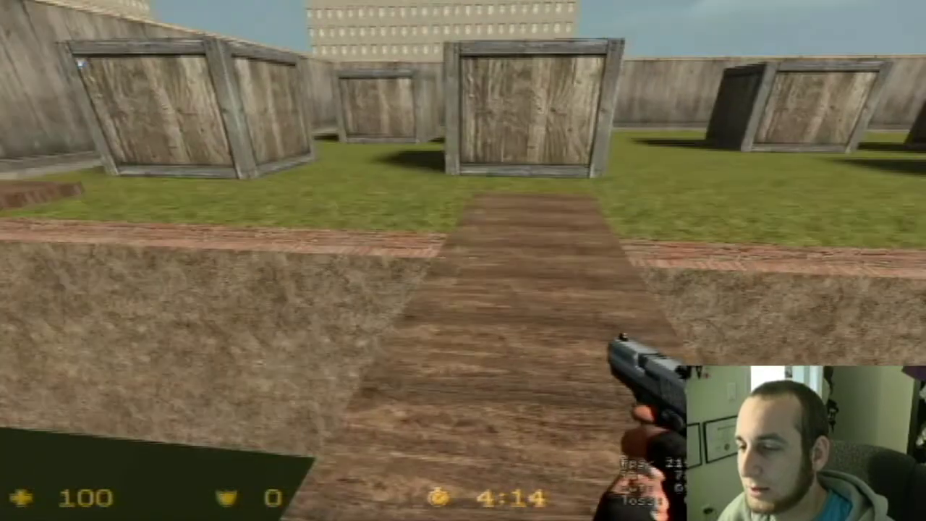
{"action": "key", "text": "a"}
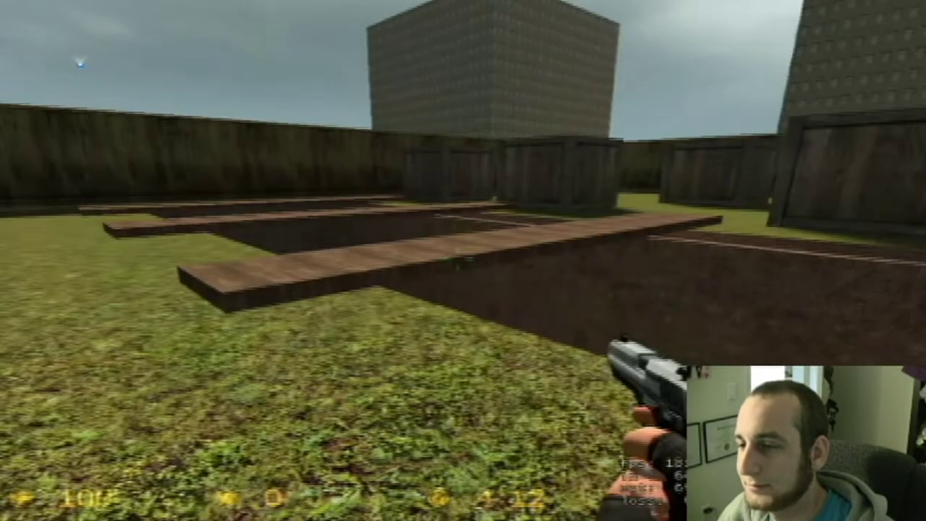
Shoot one of the wooden bridges to test its breakability, and reload the pistol
{"action": "left_click", "coordinate": [458, 258]}
{"action": "key", "text": "w"}
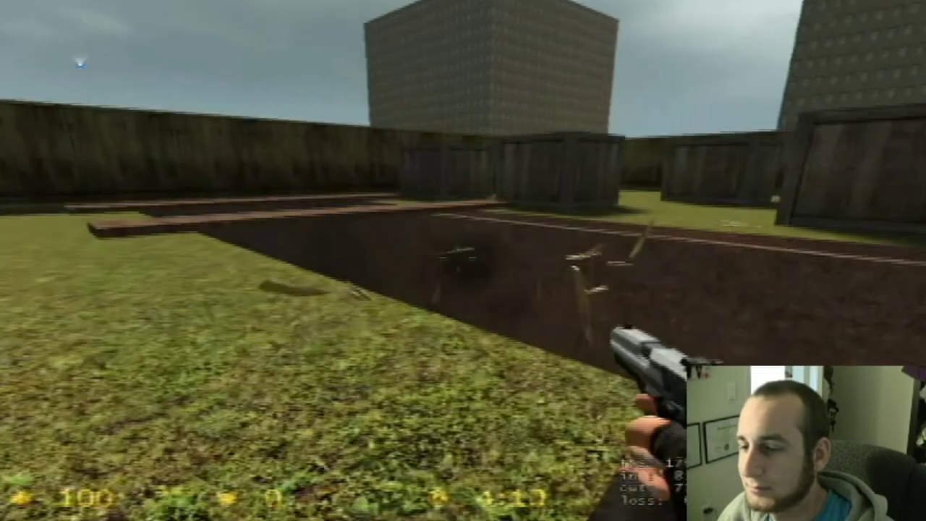
{"action": "key", "text": "r"}
{"action": "key", "text": "r"}
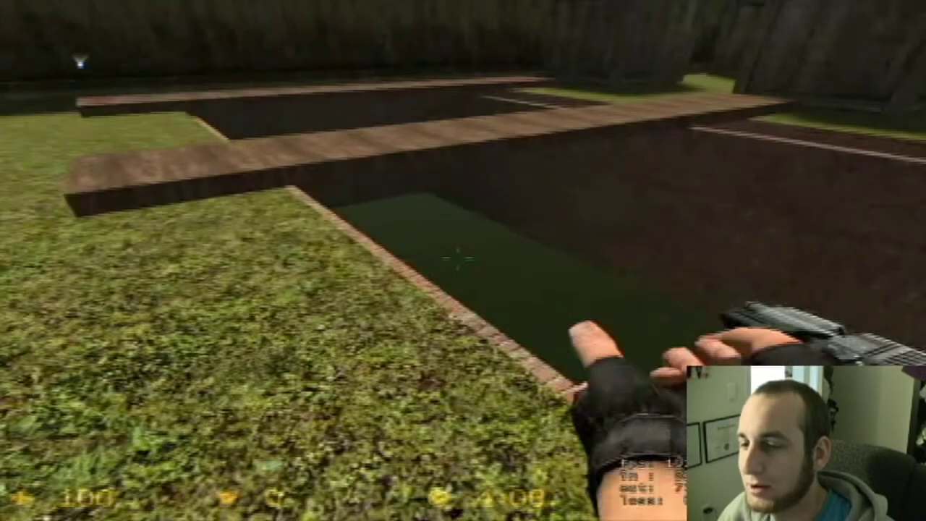
Enter the water-filled trench to check the water and the trench walls from inside
{"action": "key", "text": "a"}
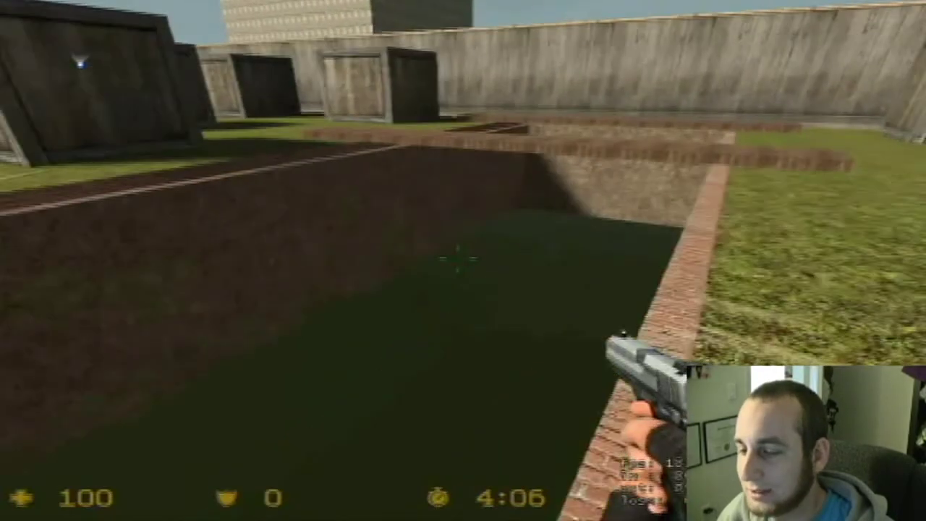
{"action": "key", "text": "w"}
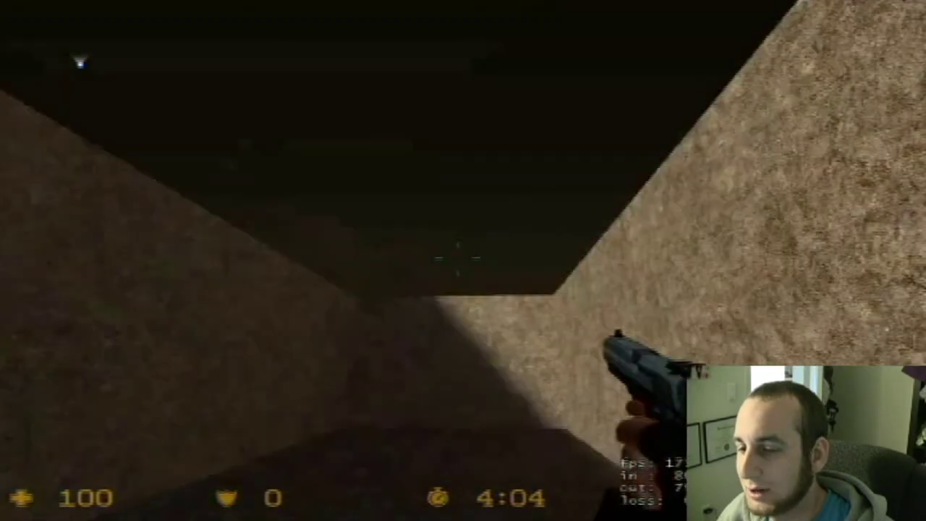